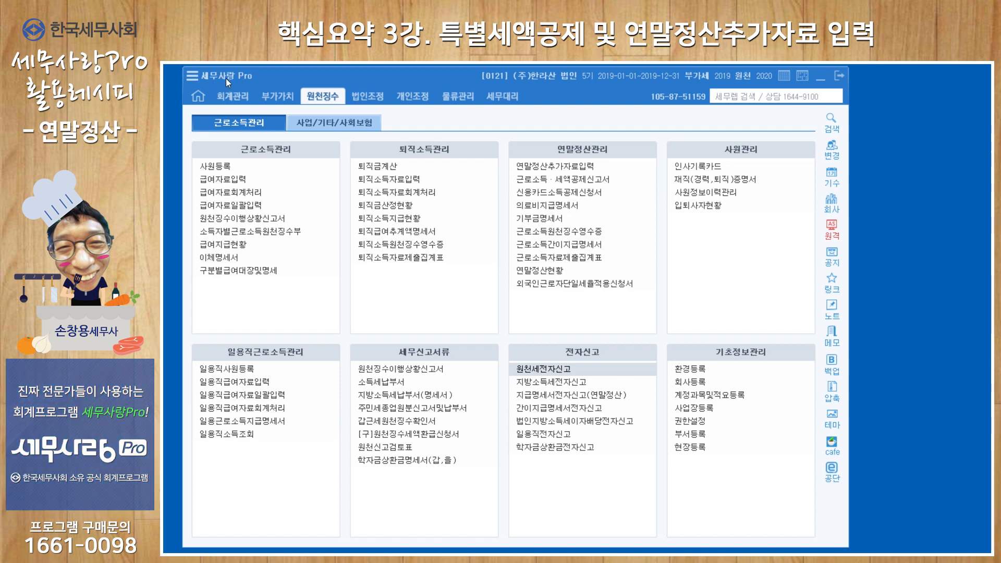
# Open the 뉴젠네비 navigator in expanded view and choose the 근로소득연말정산 process map.
pyautogui.click(192, 76)
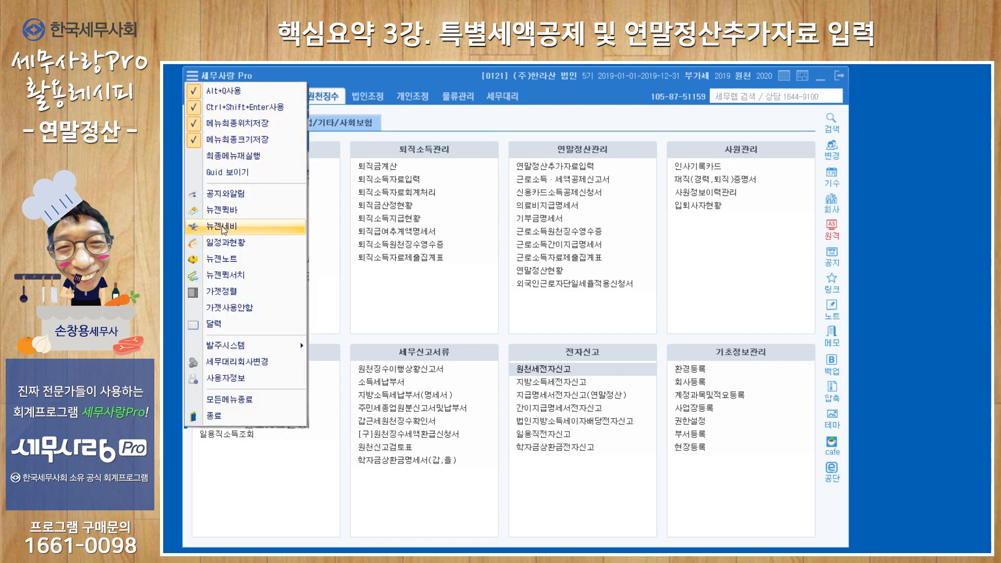
pyautogui.click(222, 228)
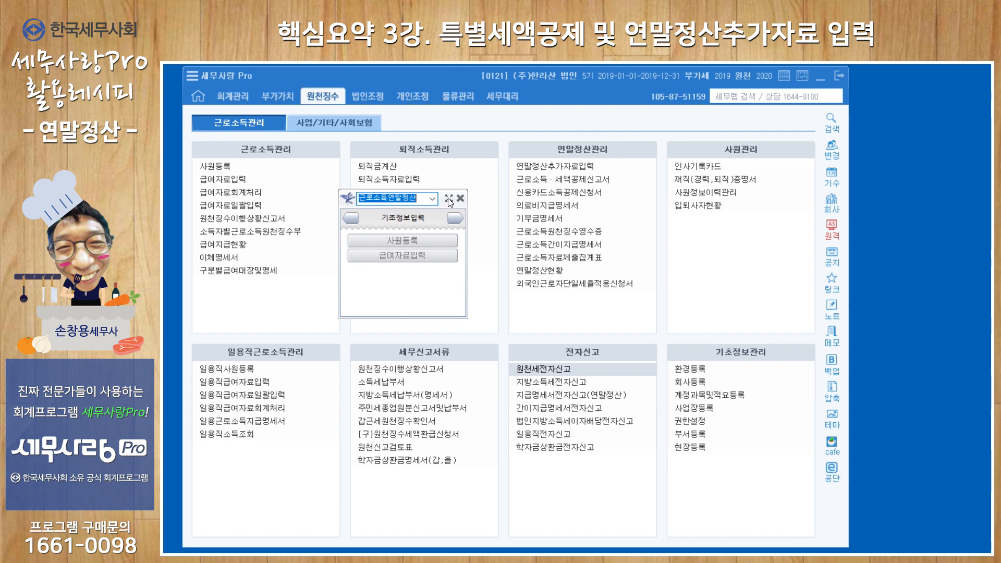
pyautogui.click(448, 198)
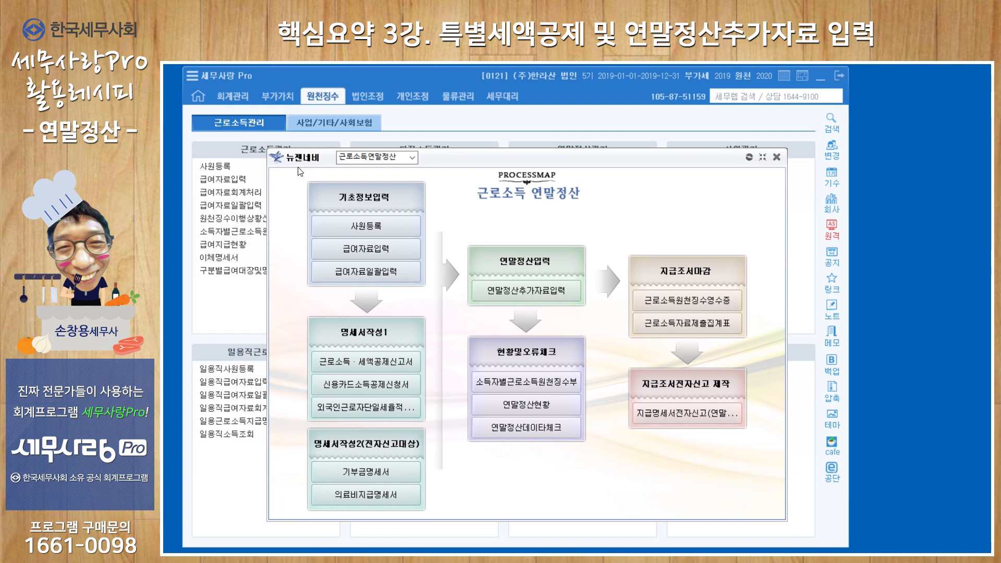
pyautogui.click(414, 159)
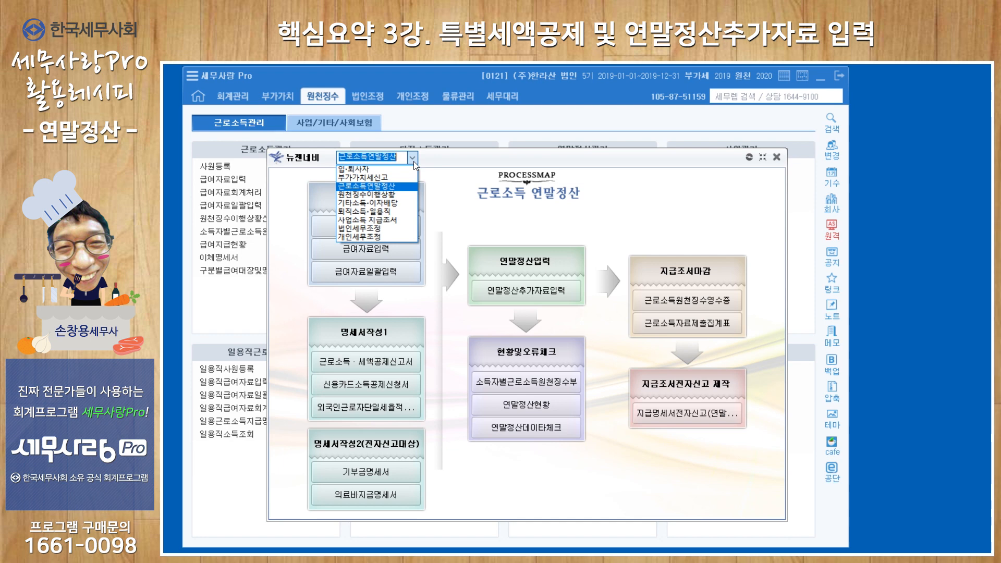
pyautogui.click(395, 187)
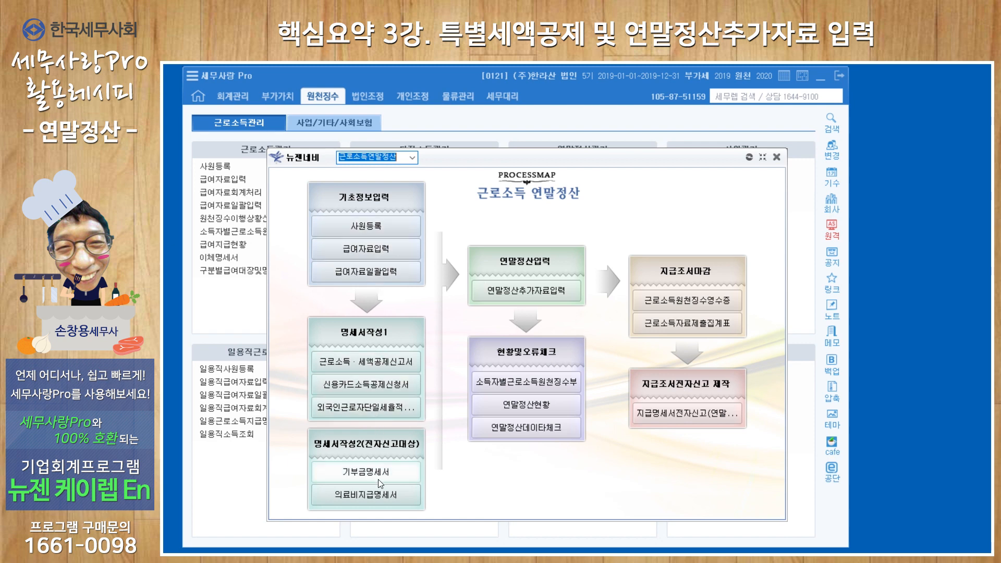
# View the 연말정산추가자료입력 screen from the process map, and close both the screen and the navigator.
pyautogui.click(534, 293)
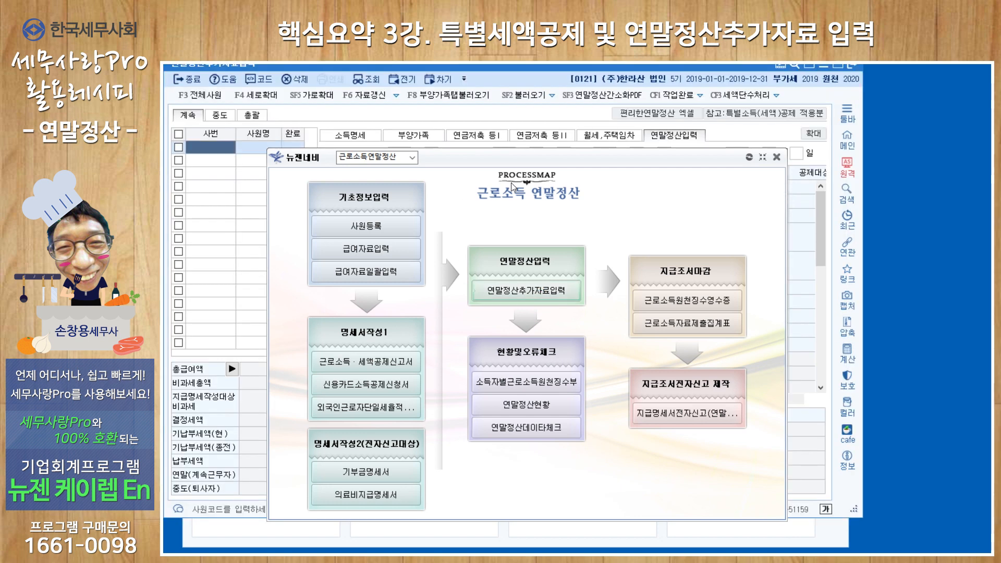
pyautogui.click(522, 78)
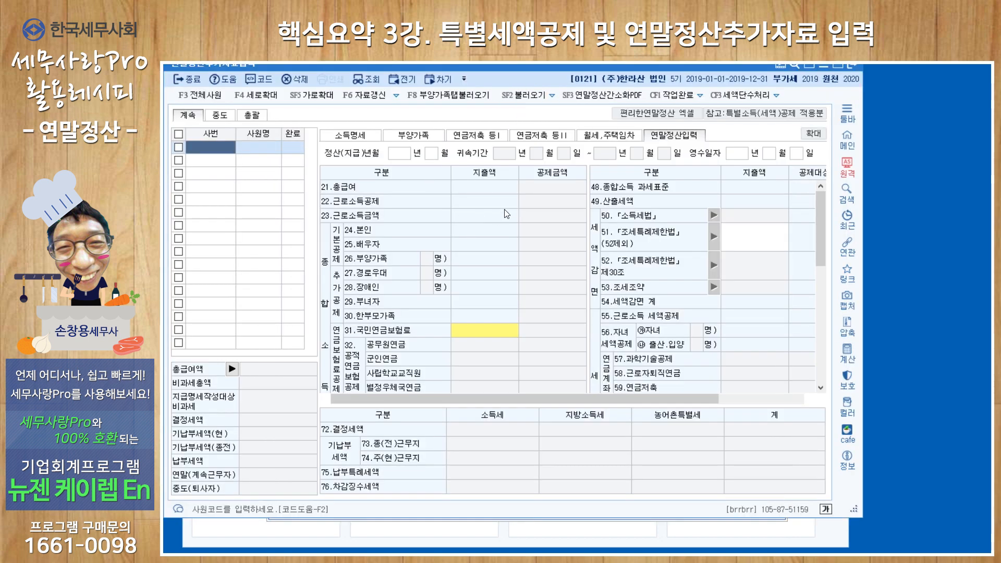
pyautogui.click(852, 65)
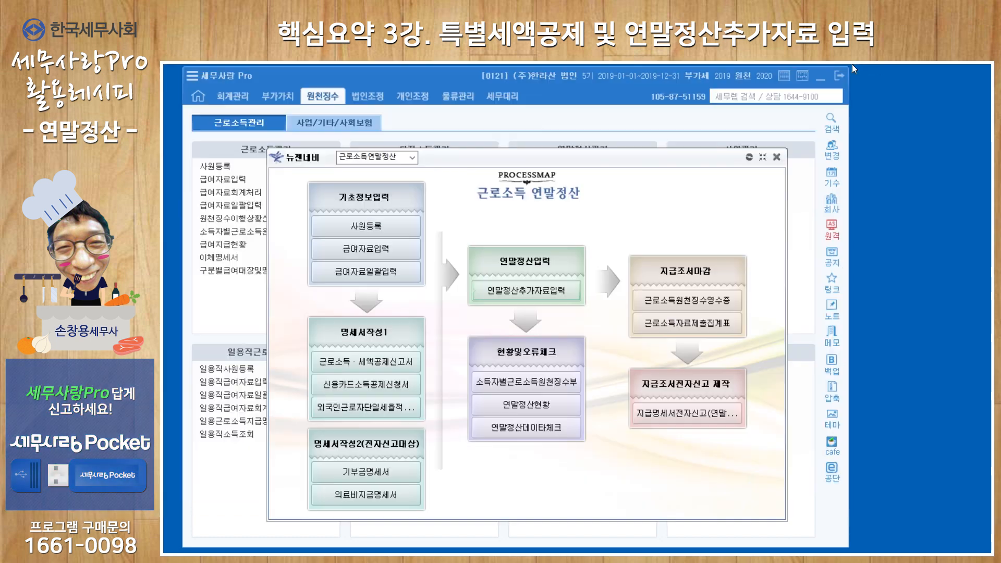
pyautogui.click(777, 157)
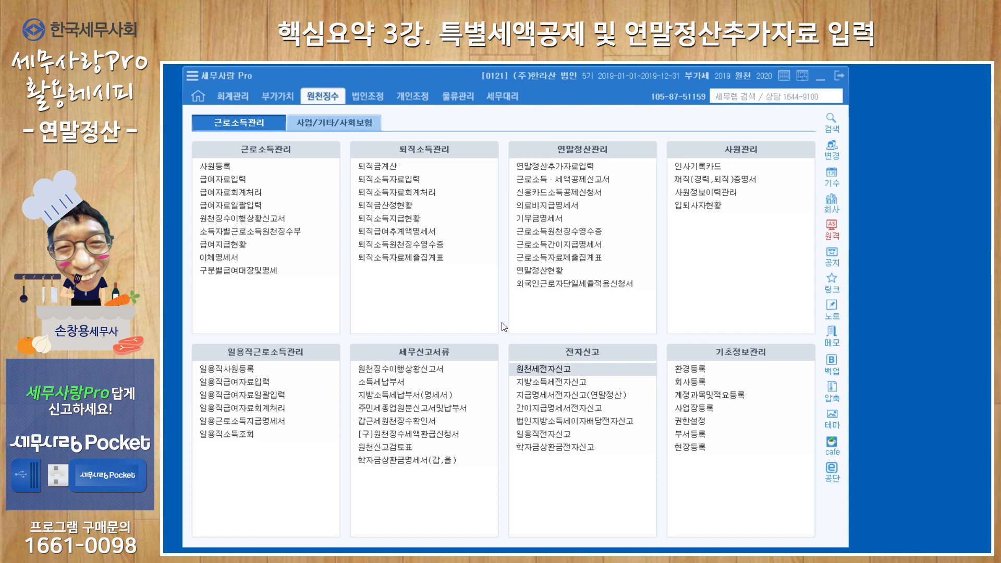
# Set the withholding tax work year (원천 작업년도) to 2019.
pyautogui.click(743, 80)
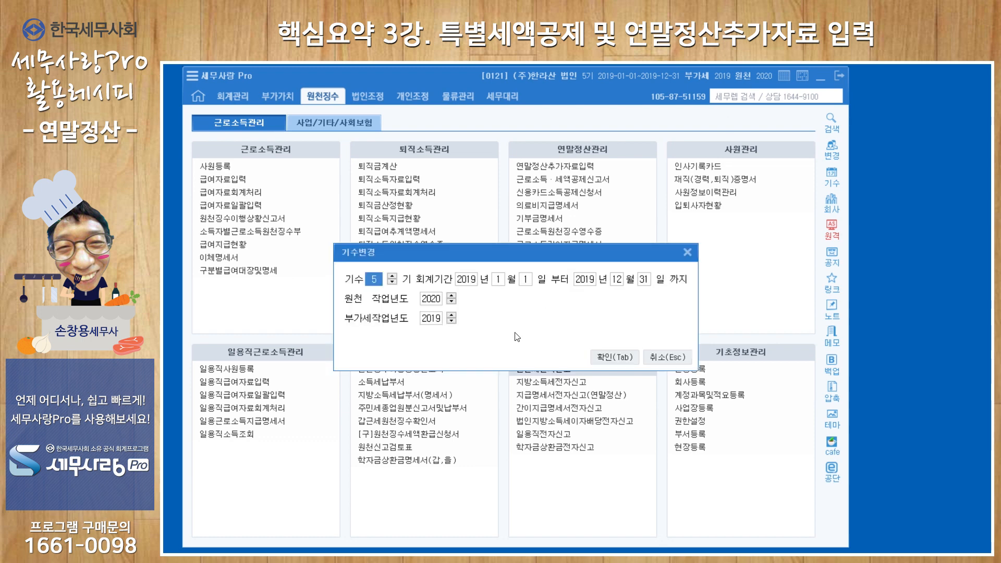
pyautogui.click(451, 302)
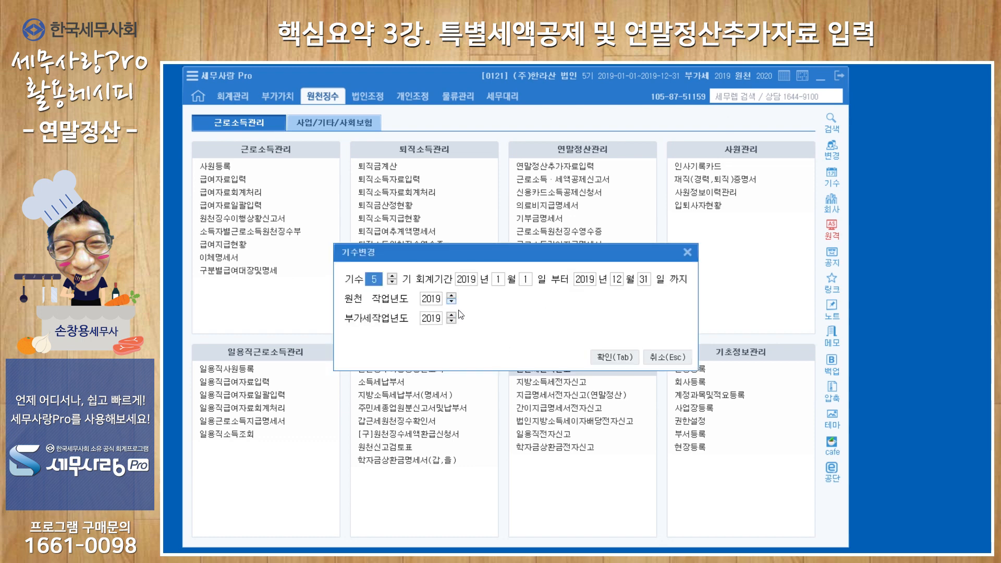
pyautogui.click(611, 357)
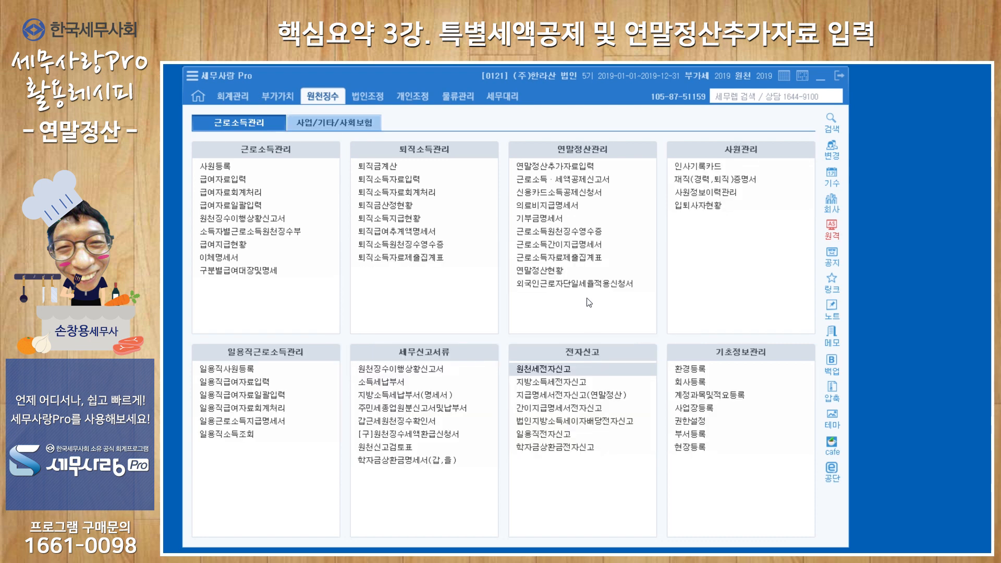
# Open 연말정산추가자료입력 and cancel the completed status (완료취소) of all employees in the 계속 list.
pyautogui.click(571, 166)
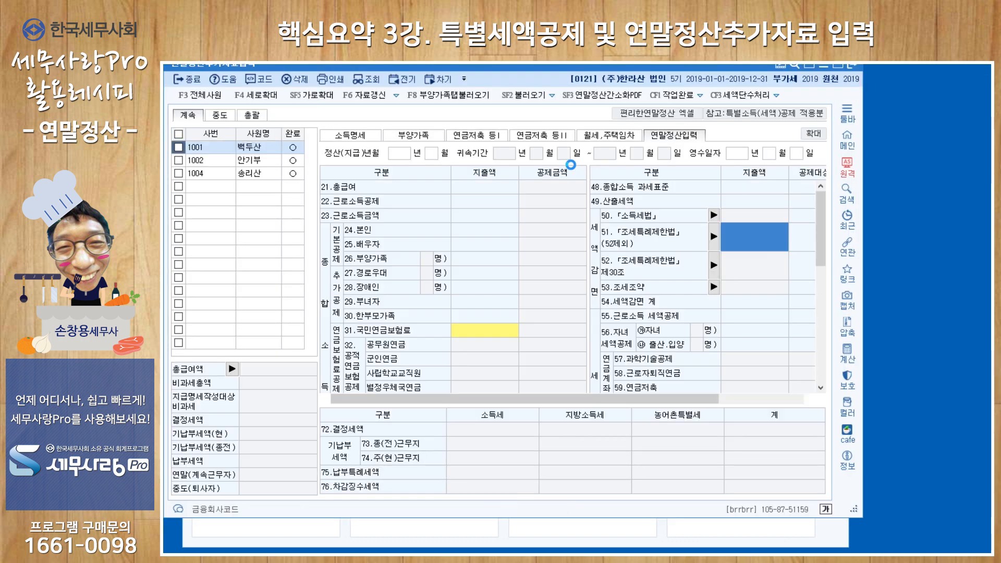
pyautogui.moveTo(526, 71); pyautogui.dragTo(529, 80)
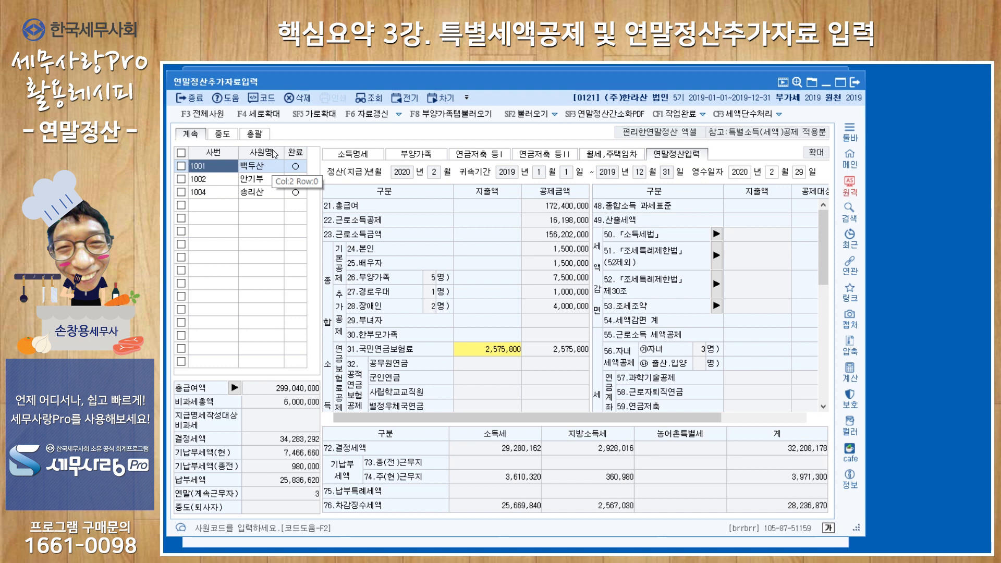
pyautogui.click(181, 153)
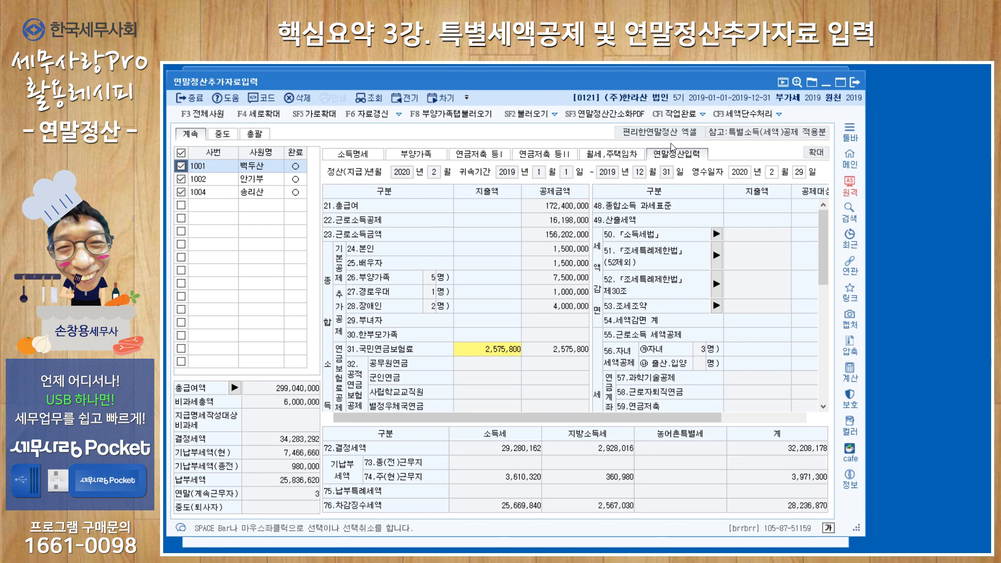
pyautogui.click(703, 115)
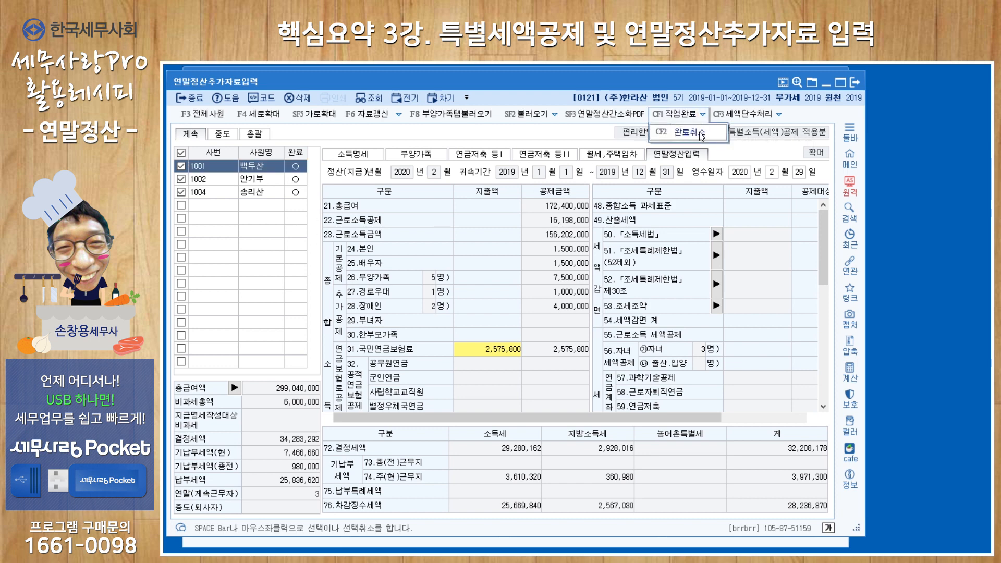
pyautogui.click(701, 133)
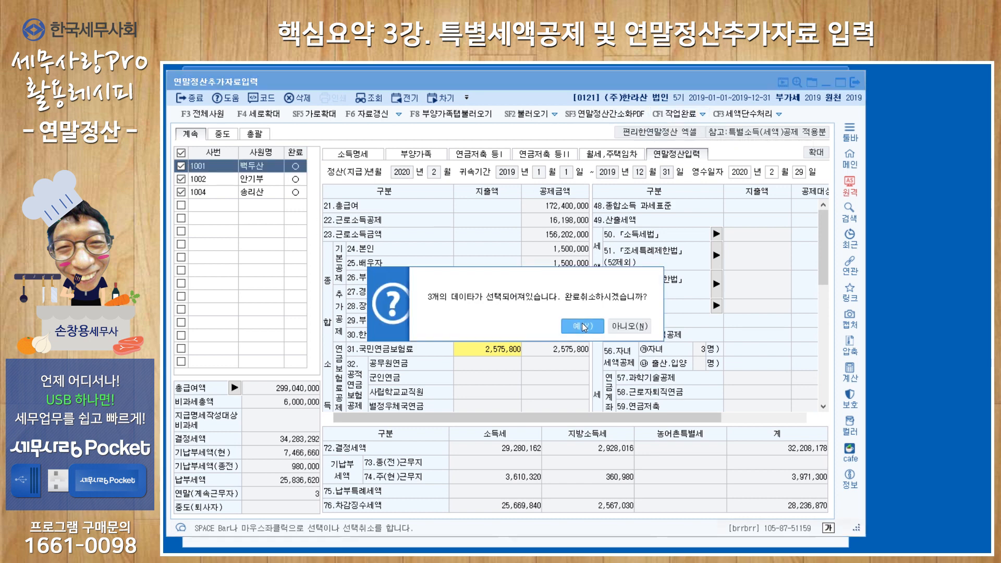
pyautogui.click(582, 324)
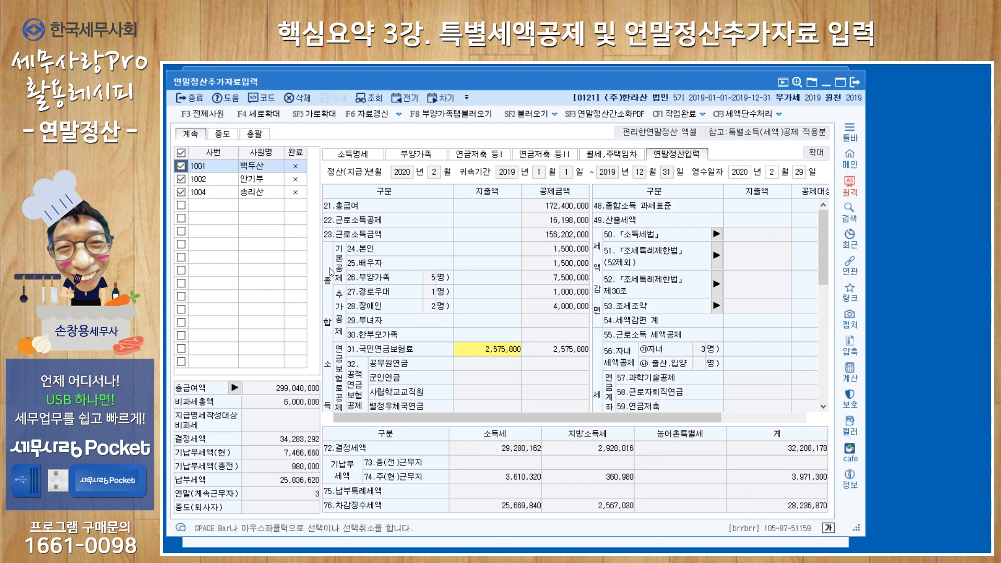
# Deselect all the employees in the 계속 list and move to the empty row below them.
pyautogui.click(180, 167)
pyautogui.click(181, 179)
pyautogui.click(181, 192)
pyautogui.click(211, 206)
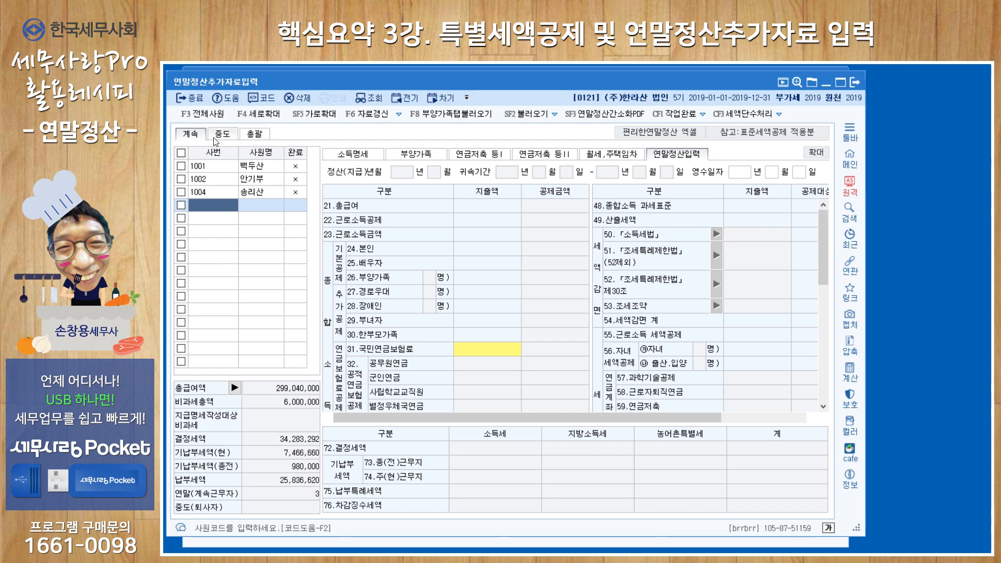
# Review the 총괄 and 중도 employee lists and return to the 계속 list.
pyautogui.click(256, 136)
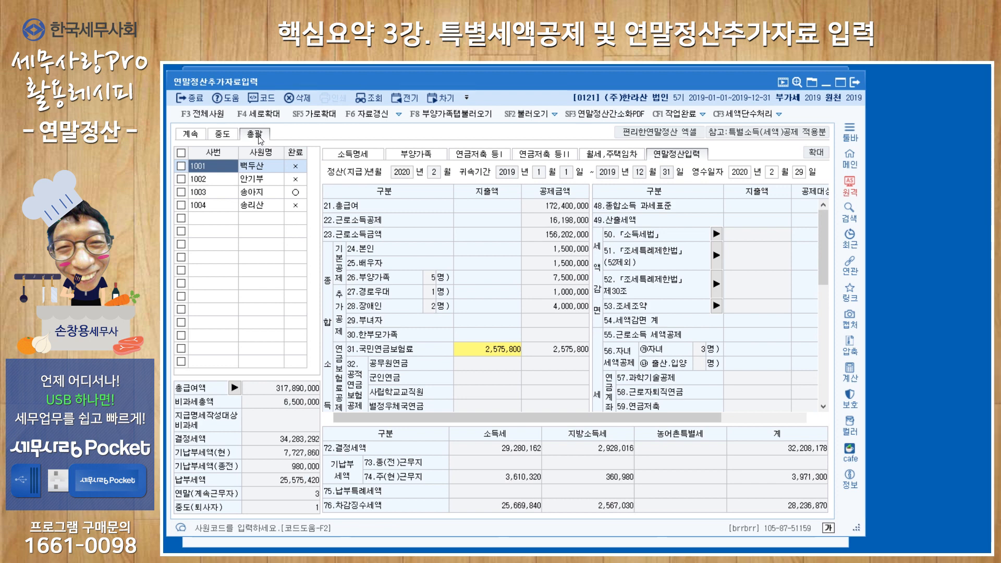
pyautogui.click(222, 134)
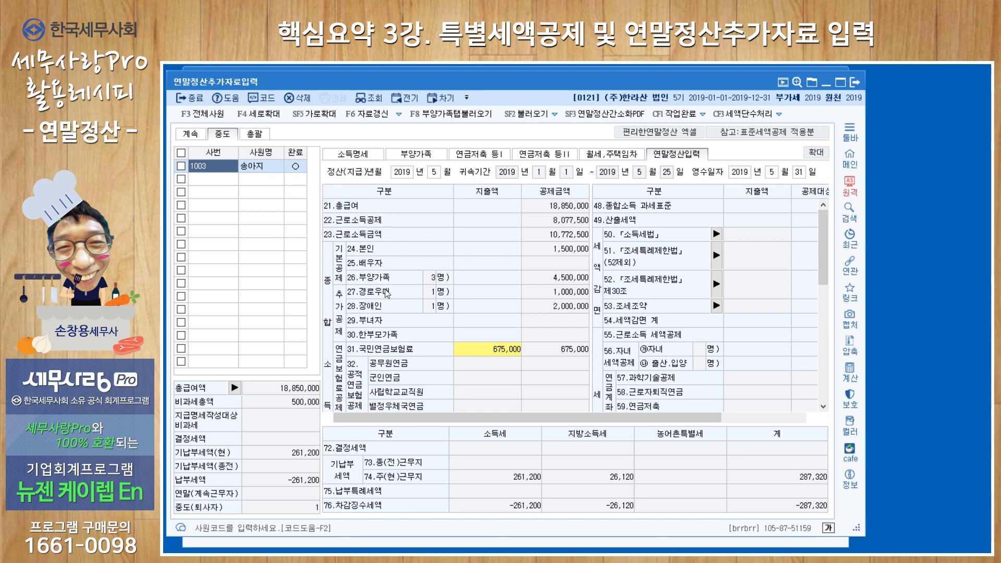
pyautogui.click(193, 134)
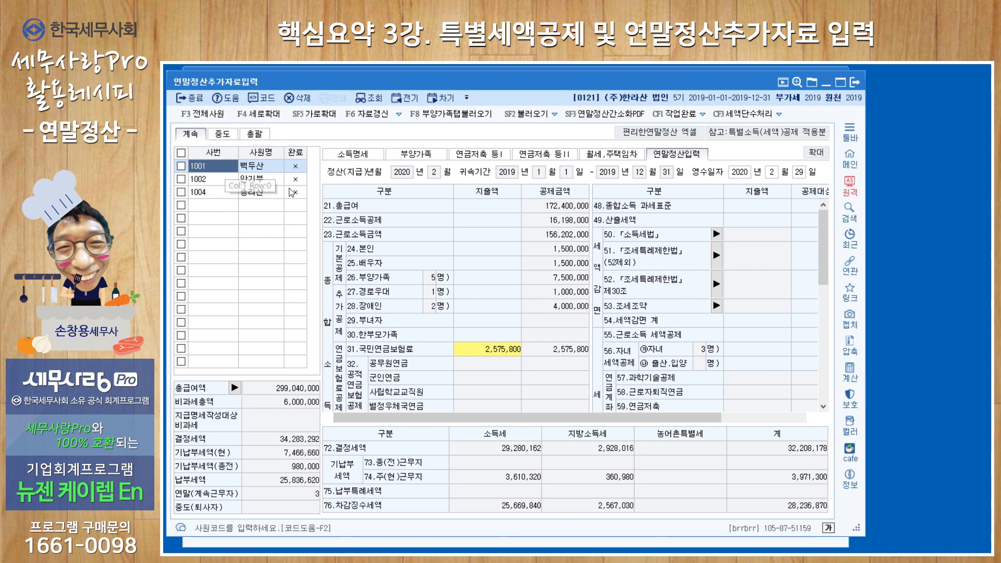
# Look through the first employee's sections from 소득명세, 부양가족, 연금저축 and 월세,주택임차 to 연말정산입력.
pyautogui.click(363, 158)
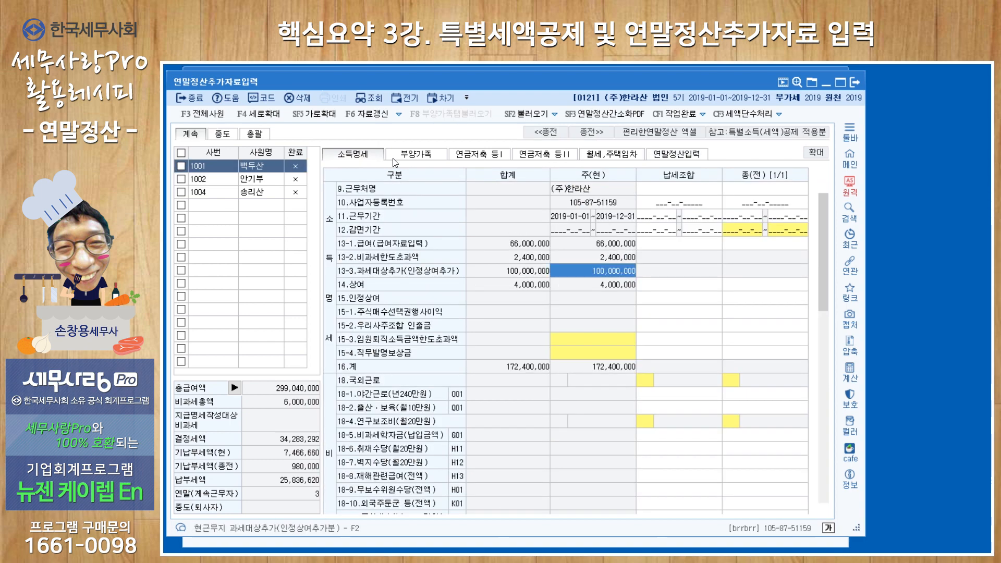
pyautogui.click(420, 159)
pyautogui.click(489, 157)
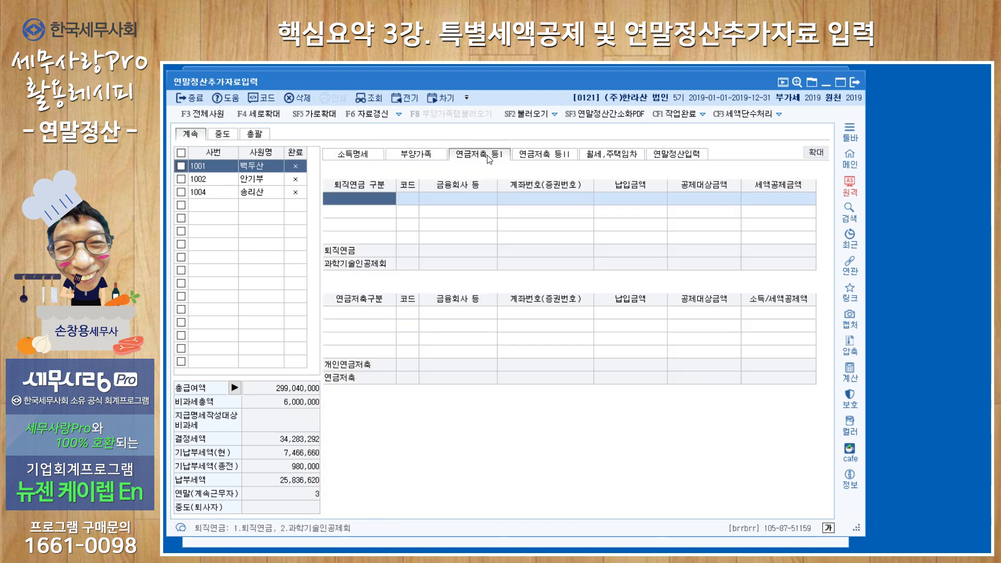
pyautogui.click(544, 160)
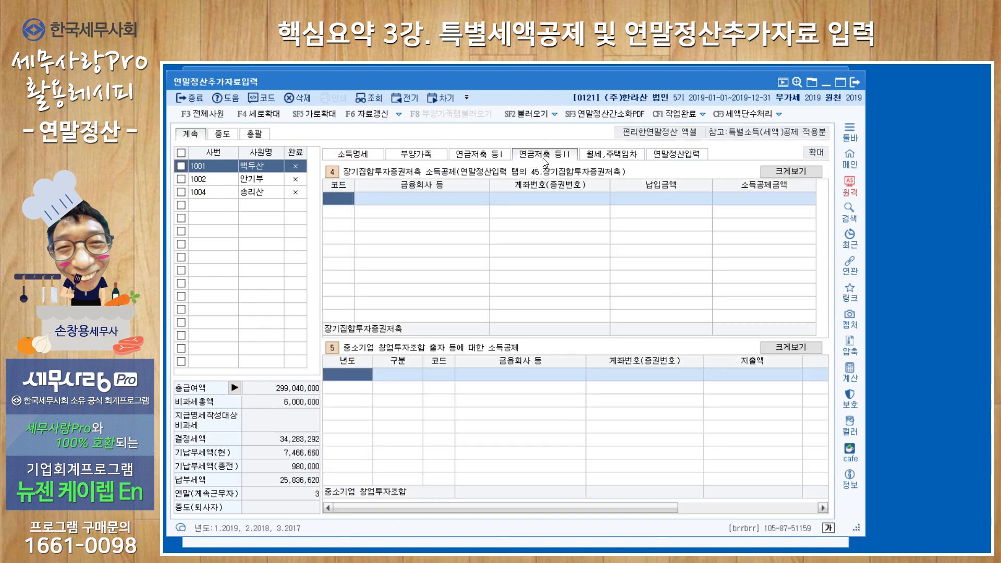
pyautogui.click(601, 160)
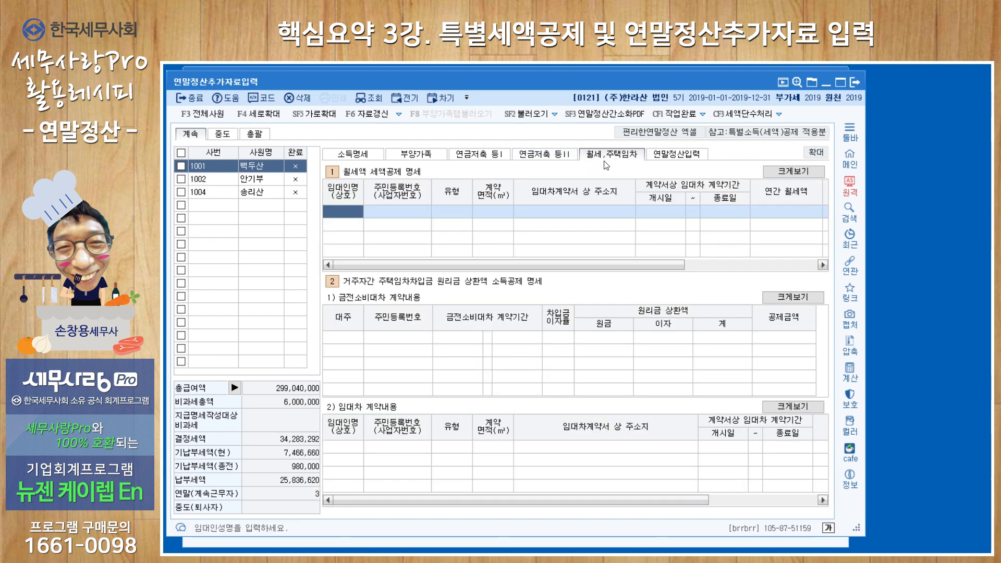
pyautogui.click(675, 159)
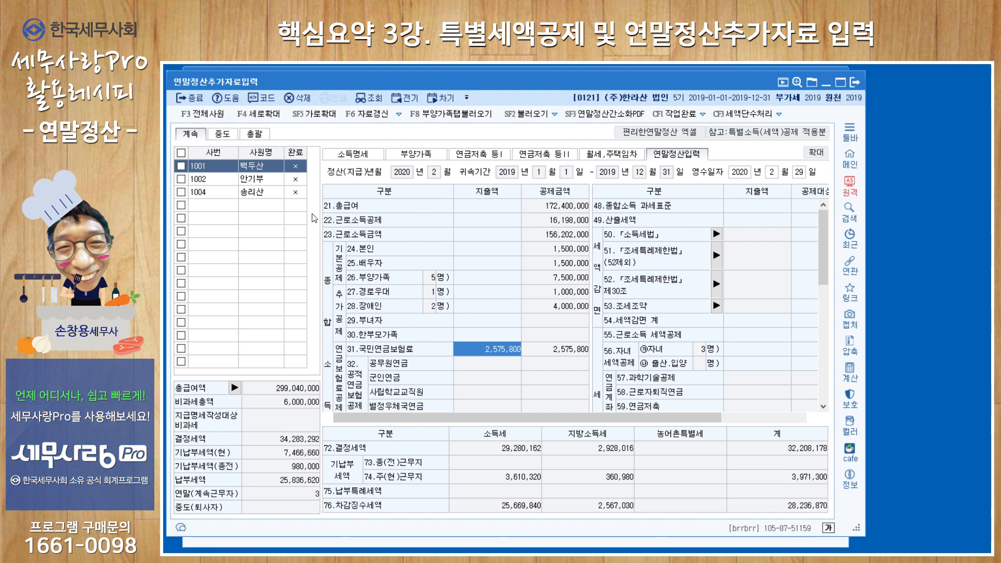
# Examine the third listed employee's 연말정산입력 figures and 소득명세 details.
pyautogui.click(257, 181)
pyautogui.click(259, 191)
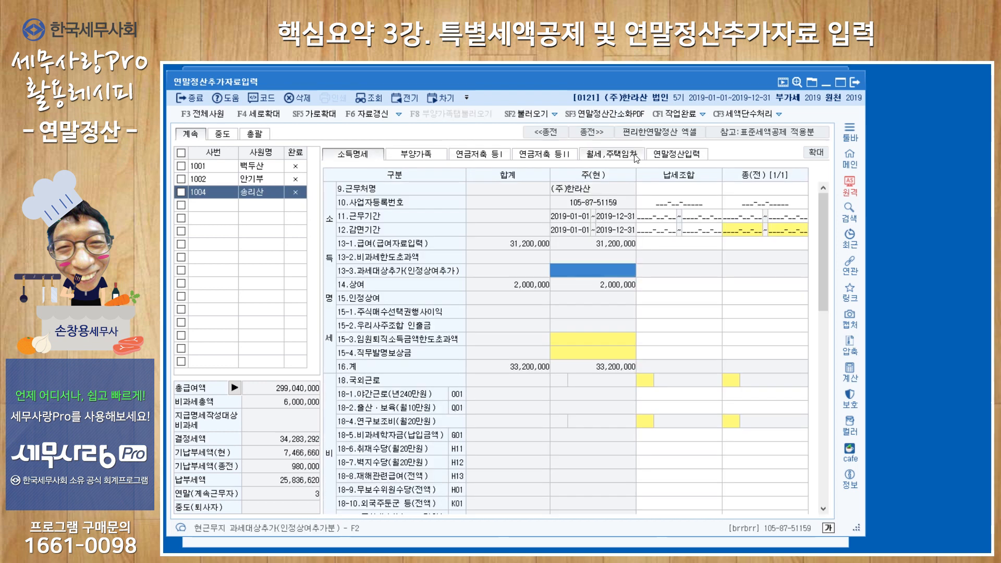
pyautogui.click(698, 156)
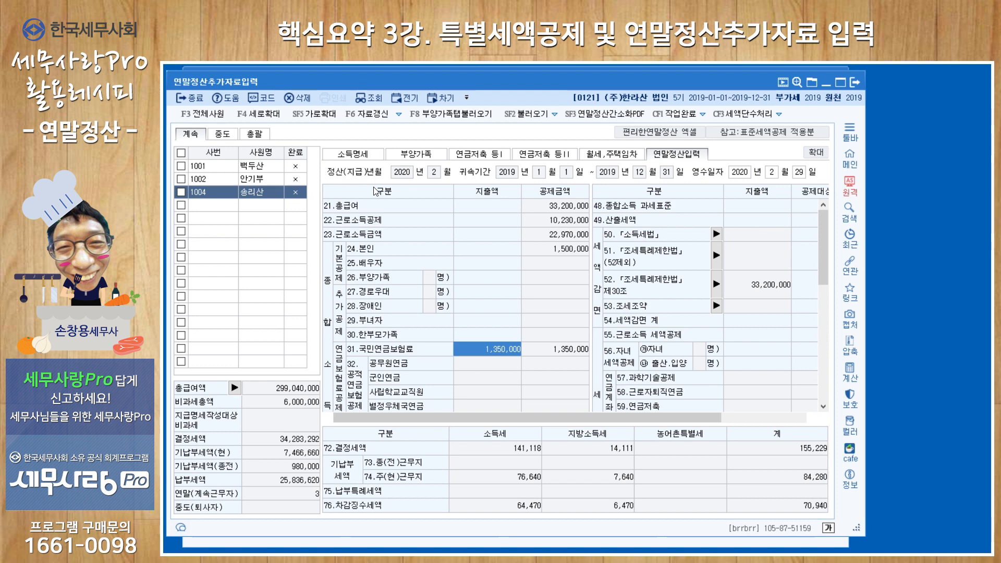
pyautogui.click(363, 155)
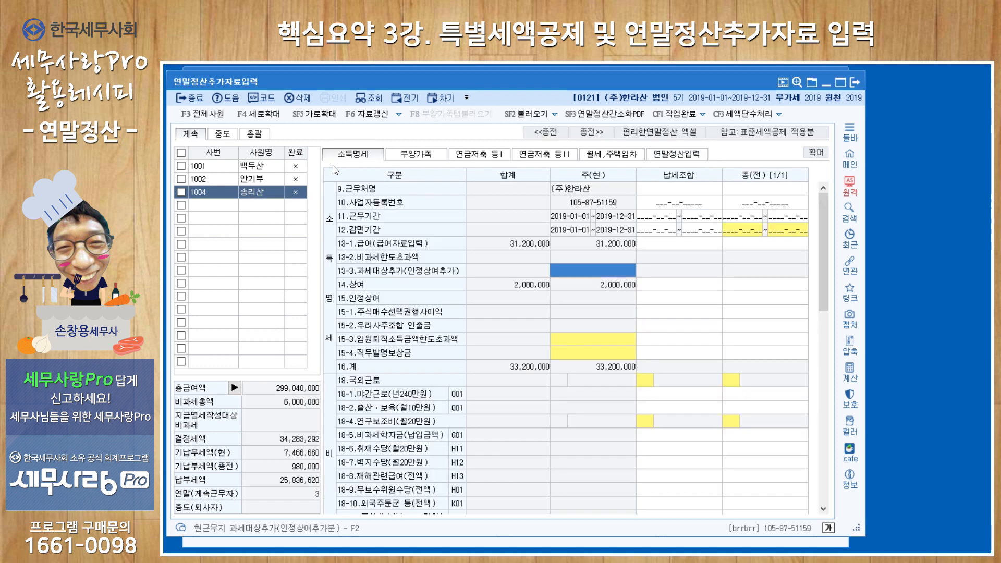
# For the second listed employee, examine the previous employer's name, registration number, work period, salary and bonus fields in 소득명세.
pyautogui.click(224, 179)
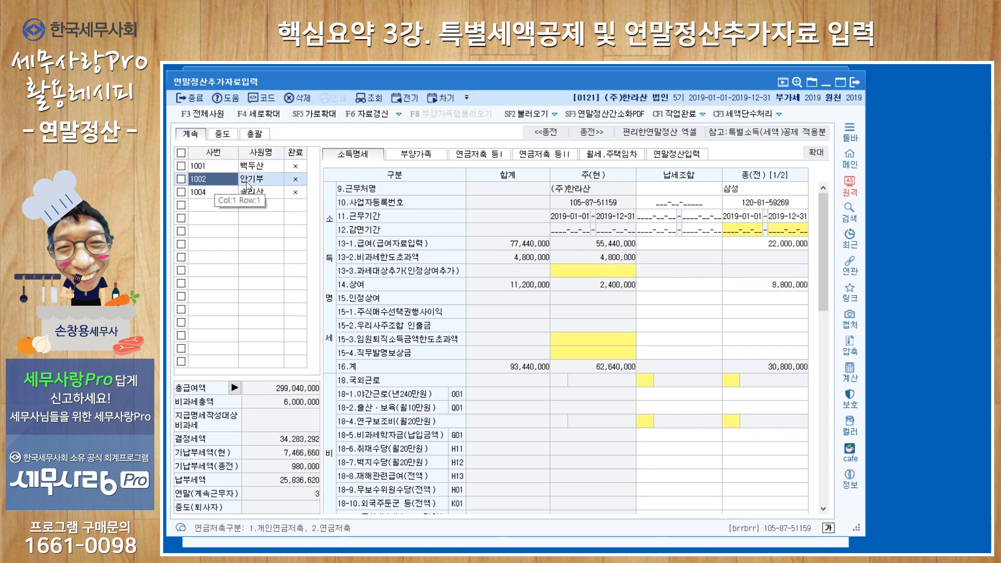
pyautogui.click(763, 191)
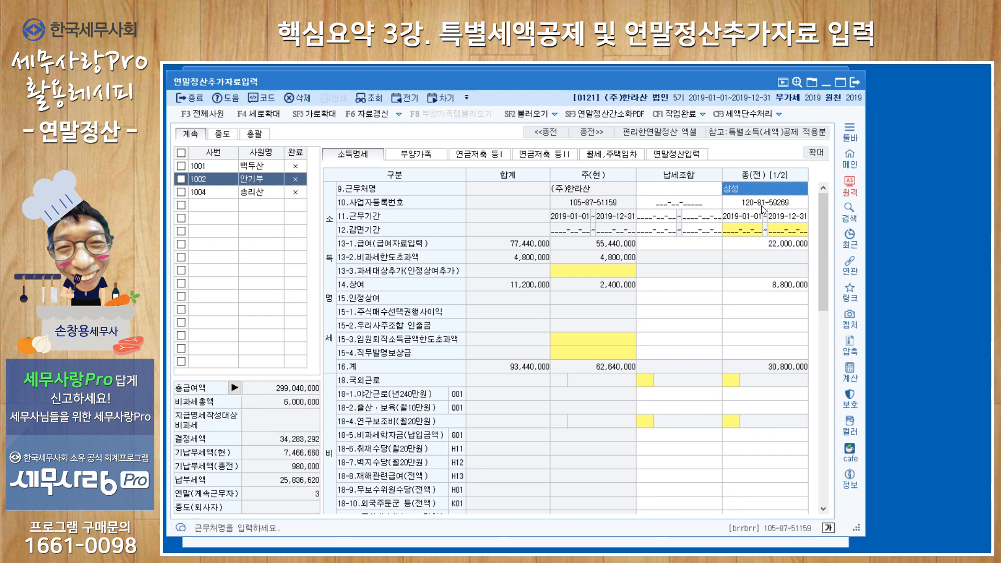
pyautogui.click(762, 206)
pyautogui.click(754, 219)
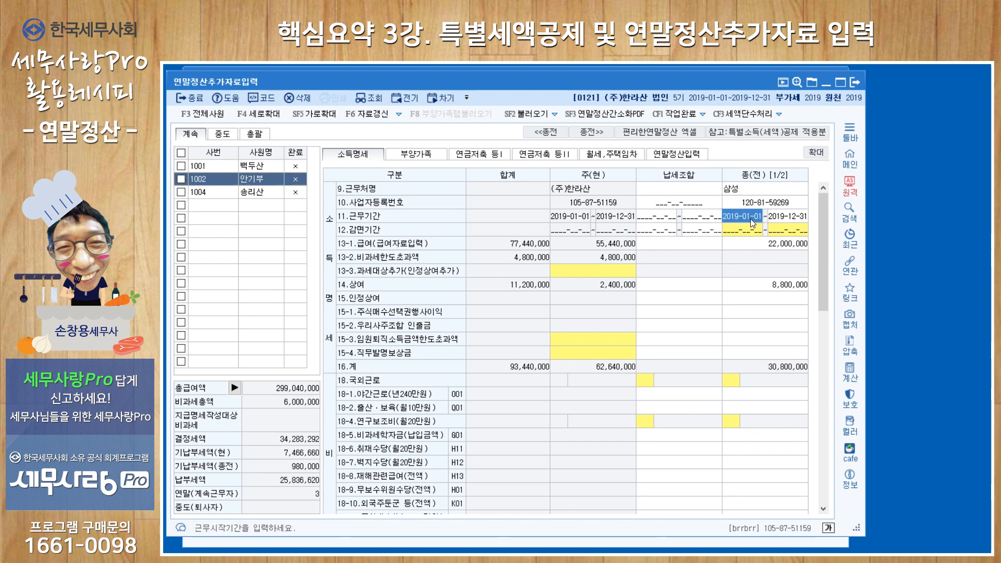
pyautogui.click(793, 223)
pyautogui.click(789, 247)
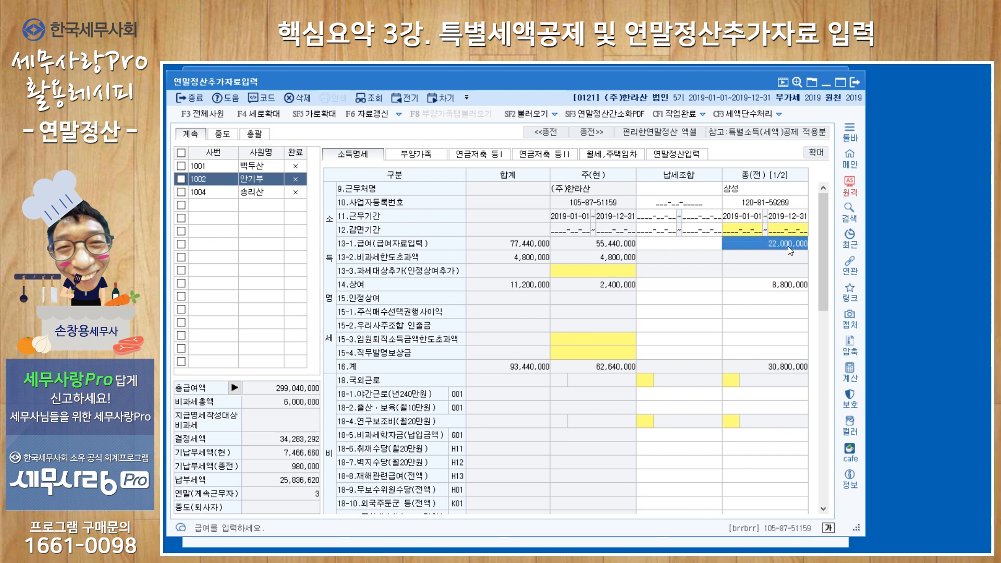
pyautogui.click(792, 288)
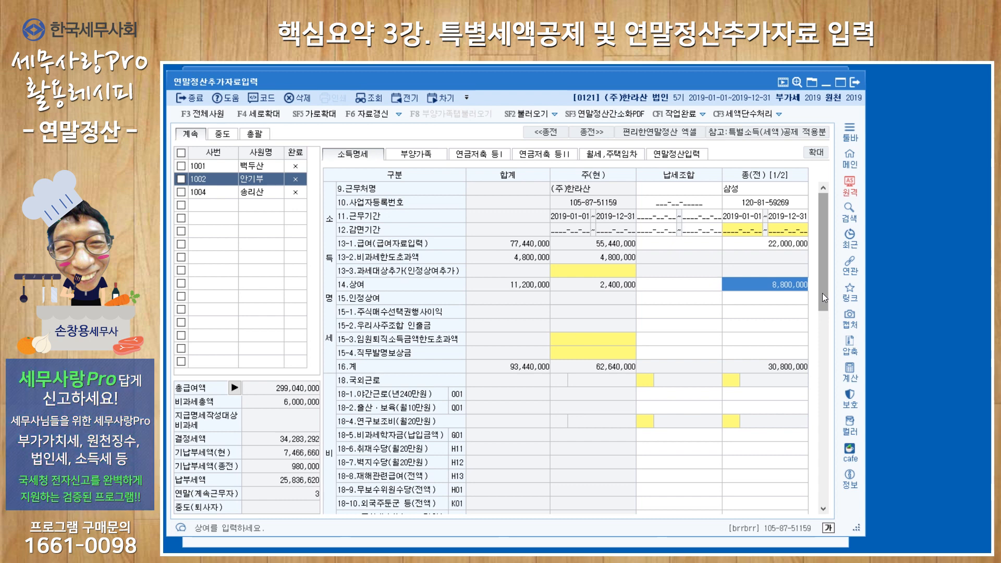
# Examine the second employee's 공제보험료명세 and 기납부세액 in 소득명세, and switch to the first employee.
pyautogui.moveTo(821, 293); pyautogui.dragTo(834, 484)
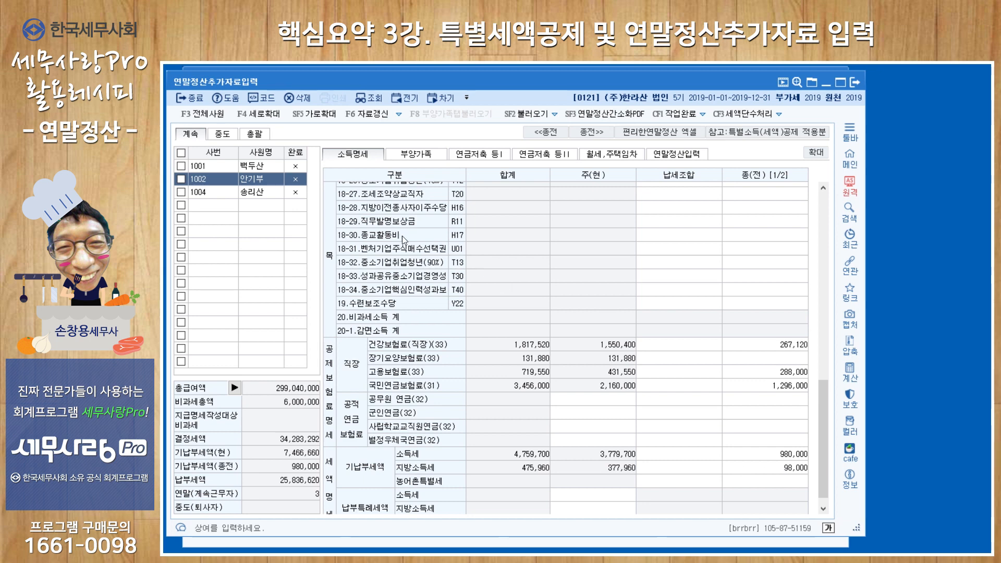
pyautogui.click(217, 176)
pyautogui.press('Up')
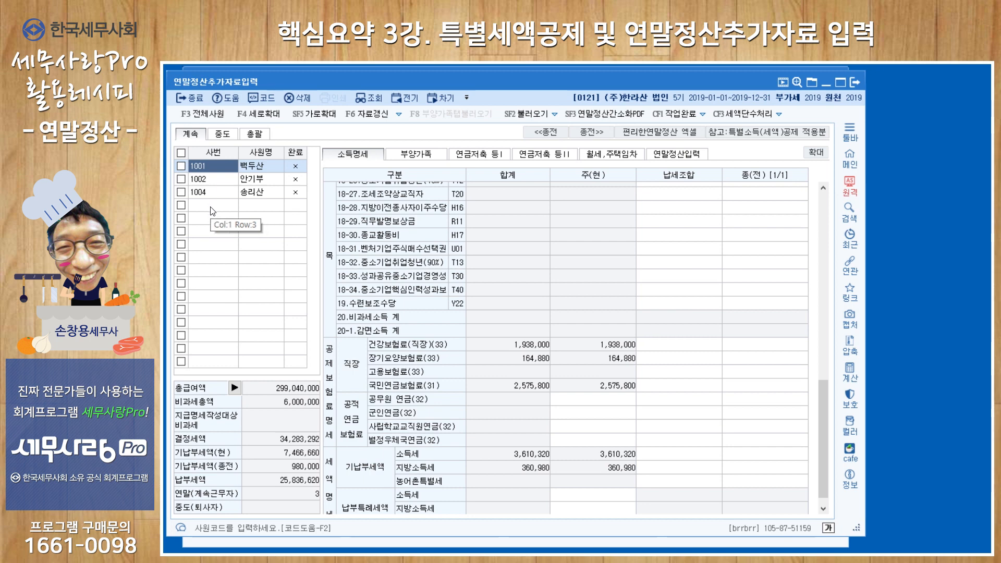
# Bring up the 전체사원 option for loading all continuing employees, decline it, and return to the start of the first employee's 소득명세.
pyautogui.click(207, 118)
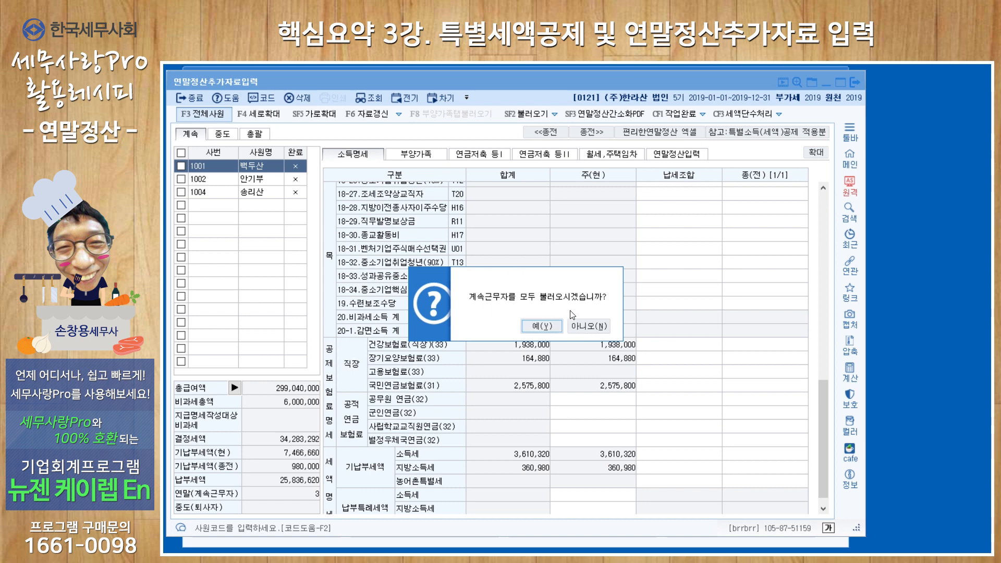
pyautogui.click(587, 326)
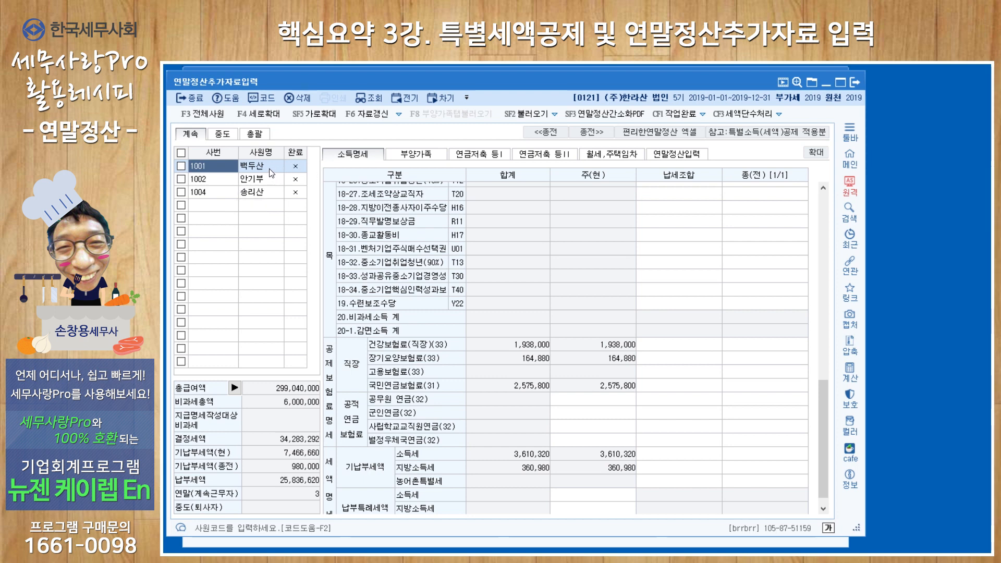
pyautogui.moveTo(822, 427); pyautogui.dragTo(807, 222)
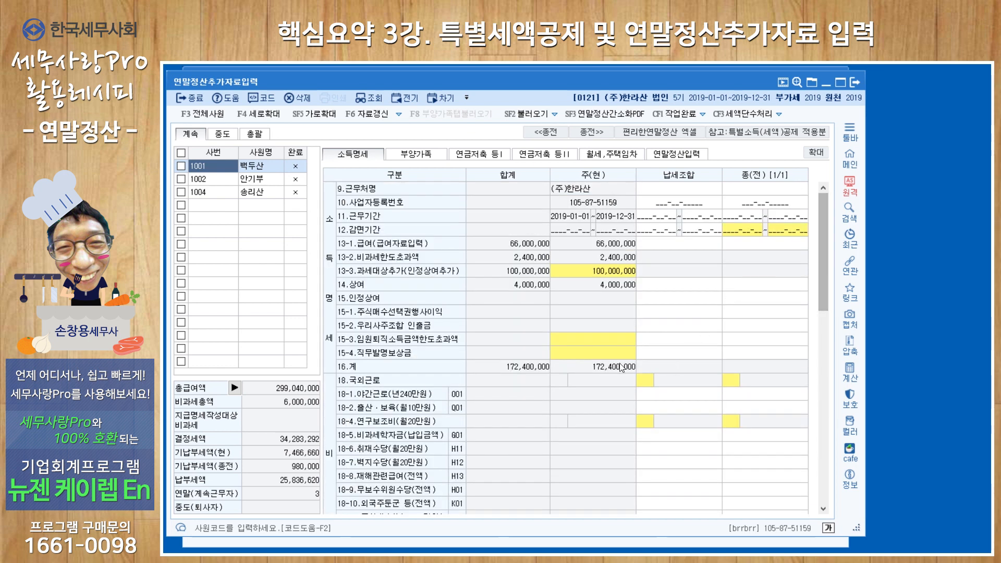
pyautogui.click(605, 274)
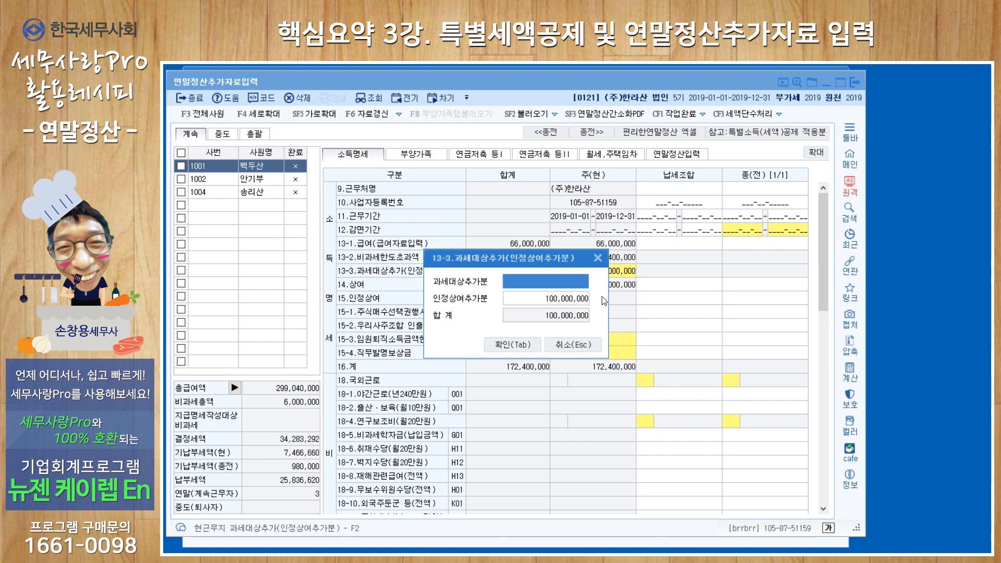
pyautogui.click(572, 304)
pyautogui.press('Delete')
pyautogui.press('Return')
pyautogui.click(597, 258)
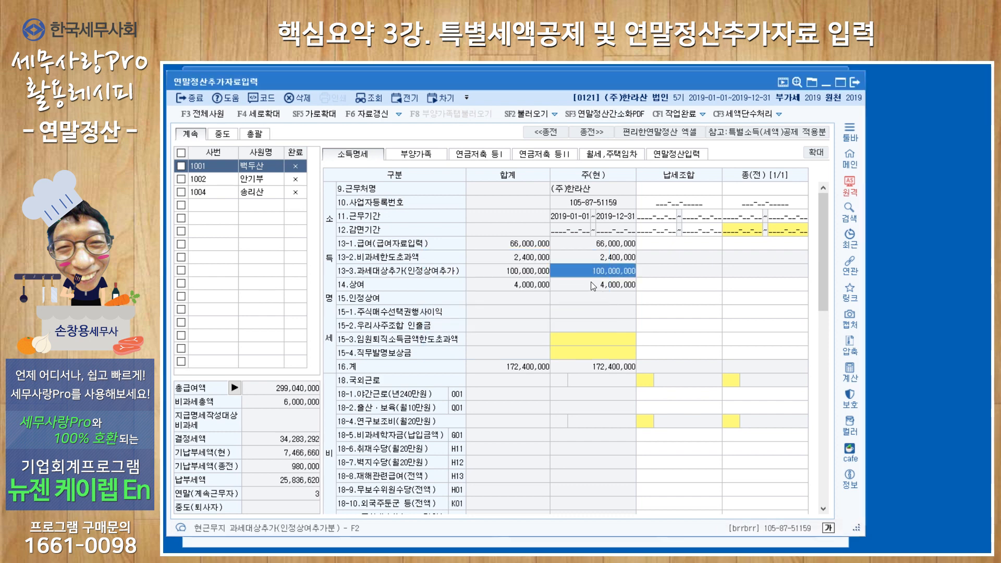
# Clear the 인정상여추가분 amount in the first employee's 13-3.과세대상추가 entry and confirm it.
pyautogui.click(590, 271)
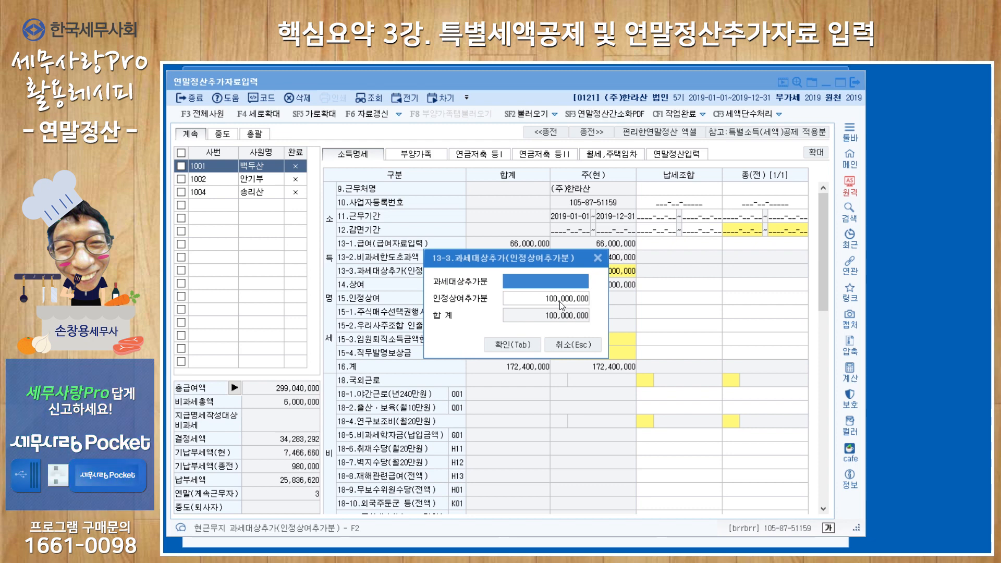
pyautogui.click(559, 301)
pyautogui.press('Delete')
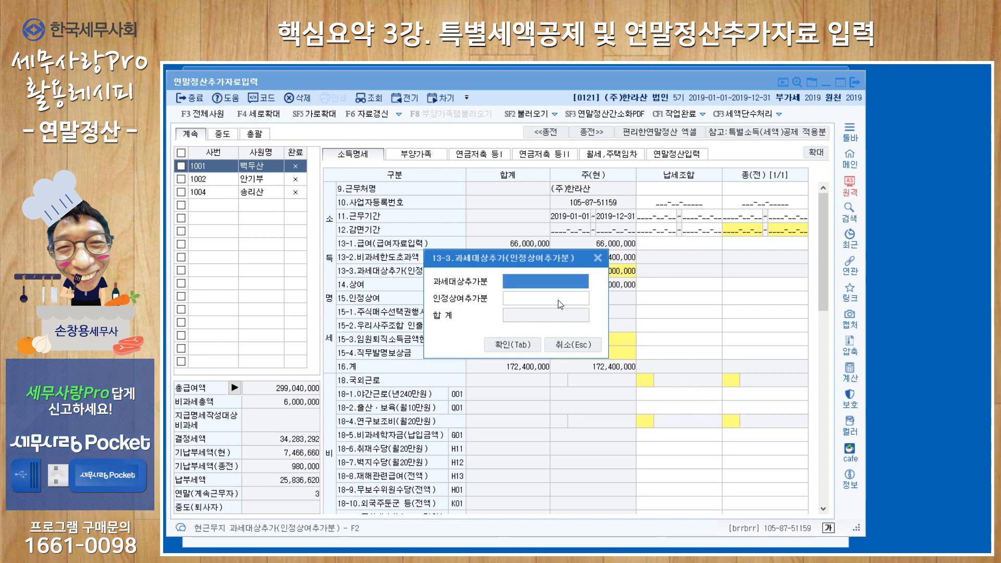
pyautogui.click(529, 346)
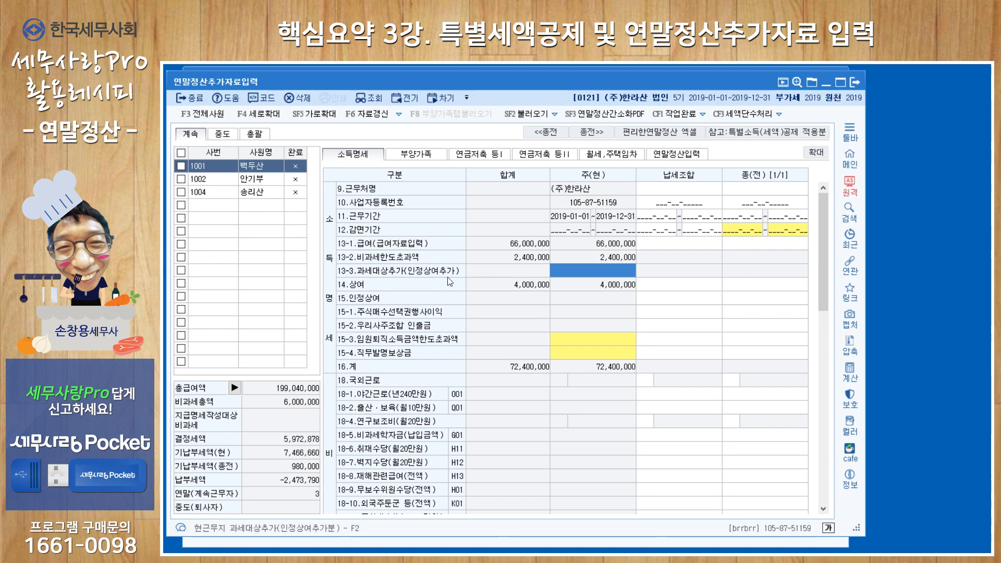
# Review the first employee's 13-3.과세대상추가 and 15-3.임원퇴직소득금액한도초과액 input dialogs without entering values.
pyautogui.doubleClick(612, 272)
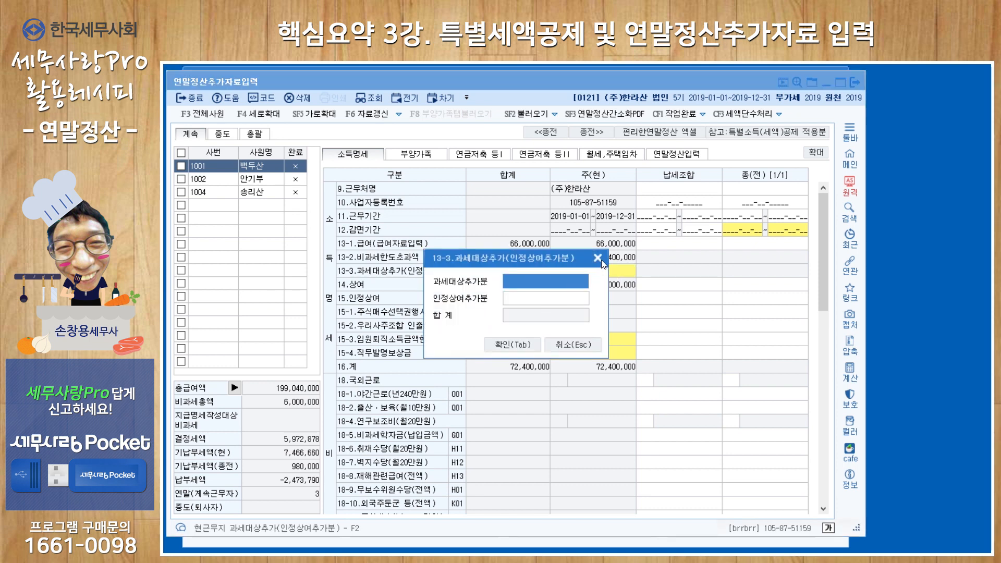
pyautogui.click(599, 258)
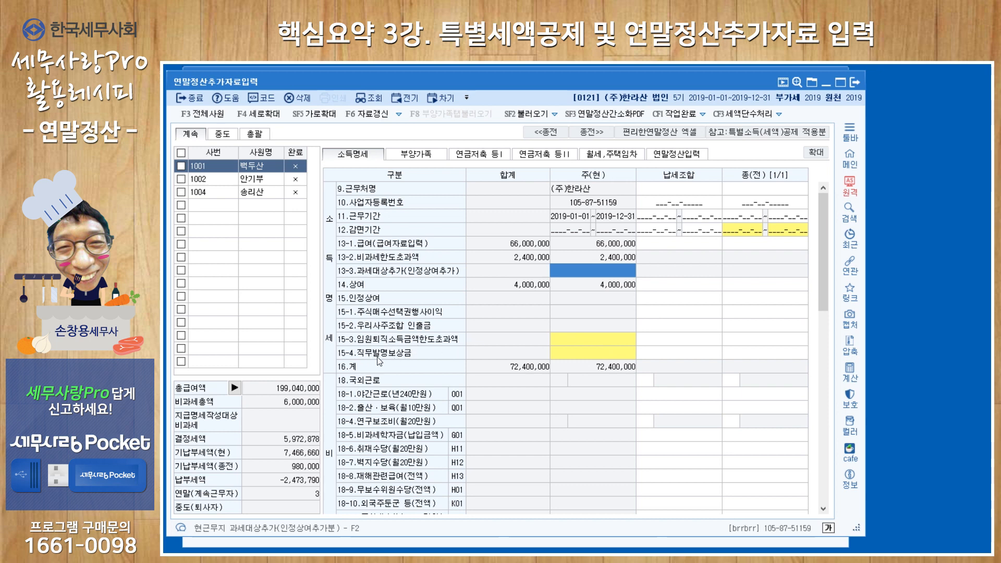
pyautogui.click(593, 339)
pyautogui.press('F2')
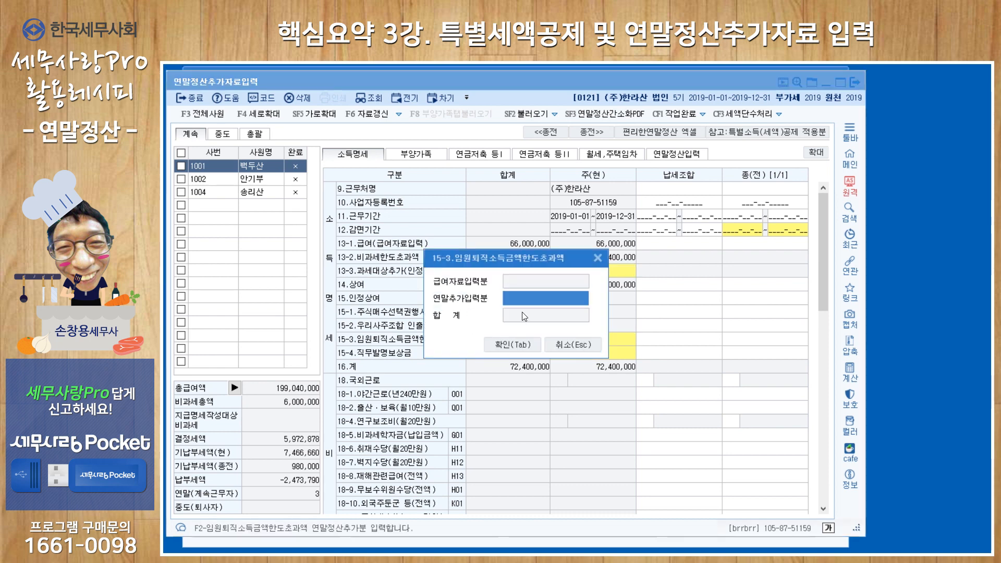
pyautogui.click(598, 257)
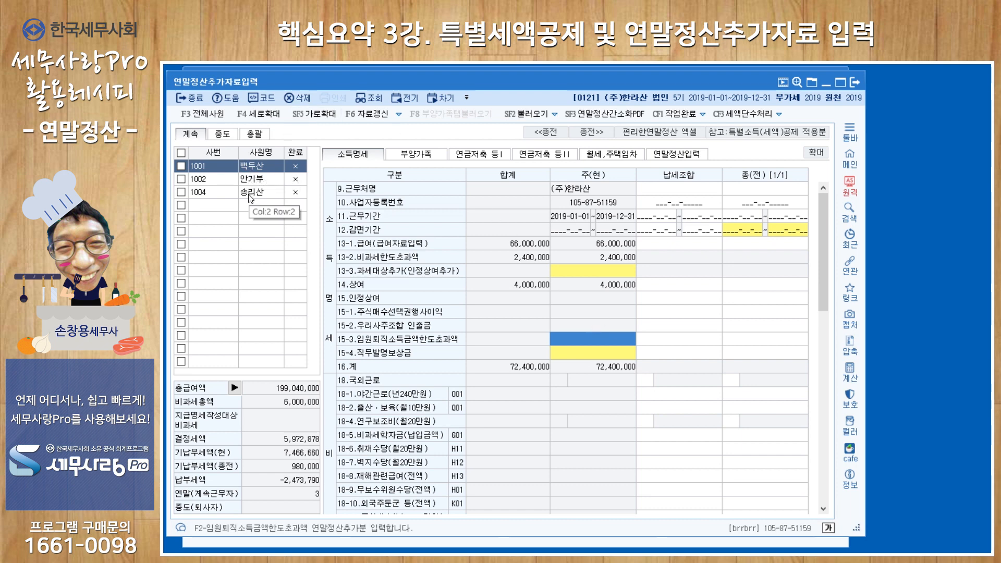
# Review the first employee's insurance deduction amounts and 의료비지급명세서 medical expense rows from the 부양가족 section.
pyautogui.click(425, 155)
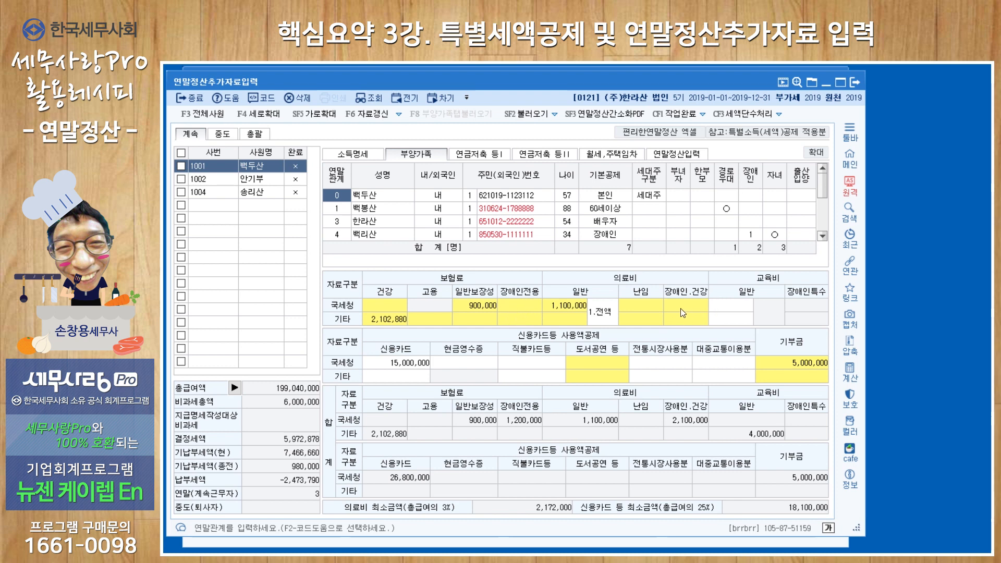
pyautogui.doubleClick(532, 305)
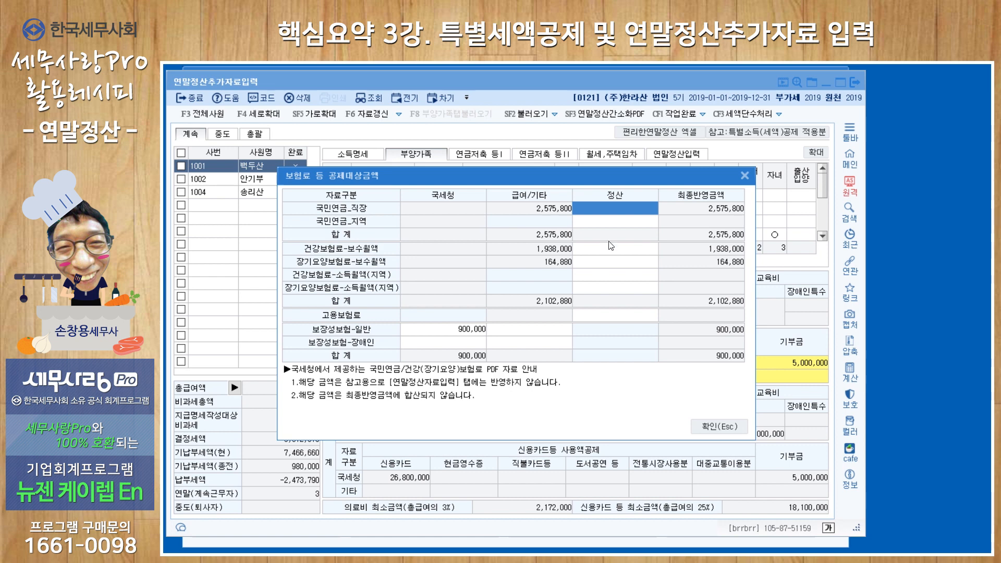
pyautogui.click(744, 176)
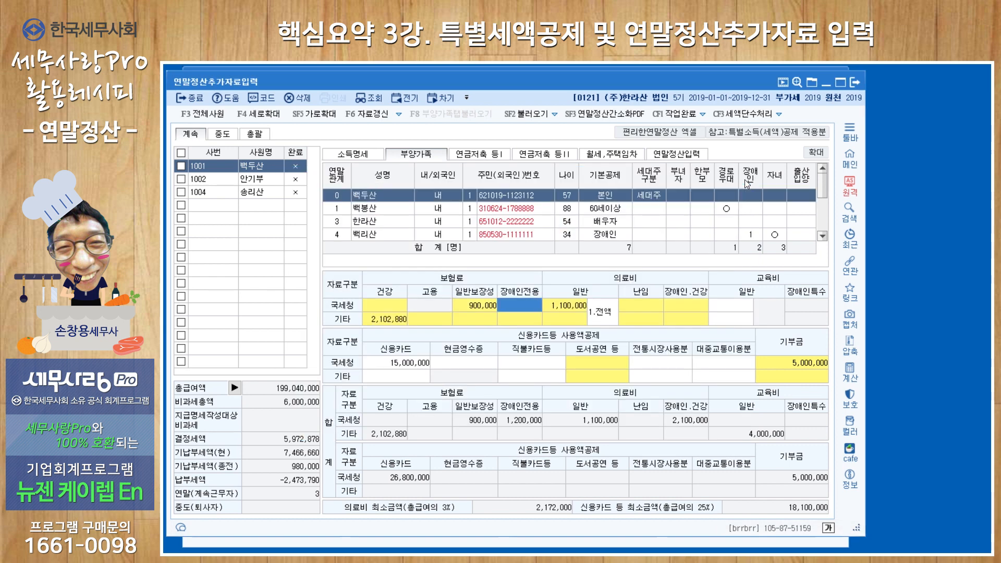
pyautogui.doubleClick(649, 308)
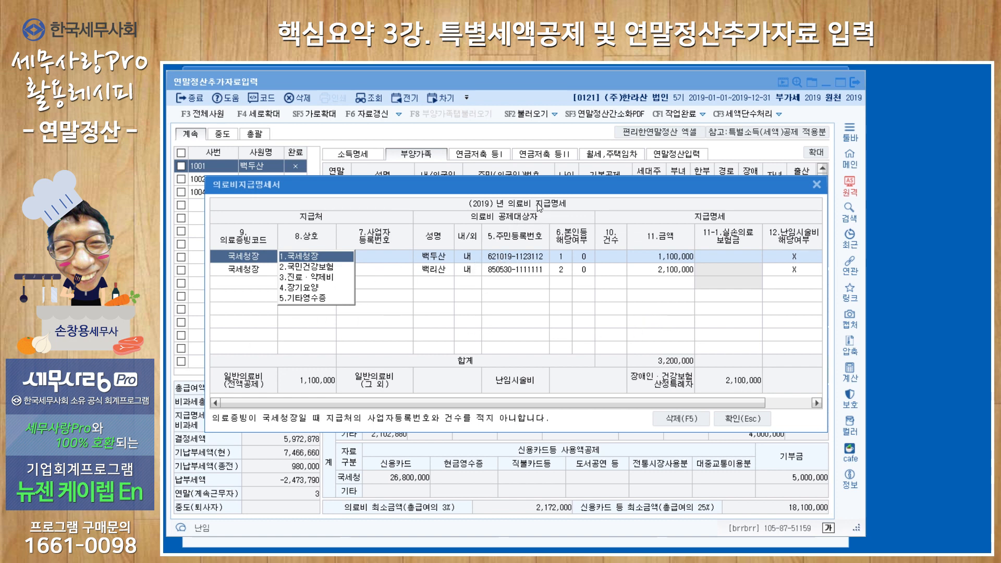
pyautogui.click(534, 258)
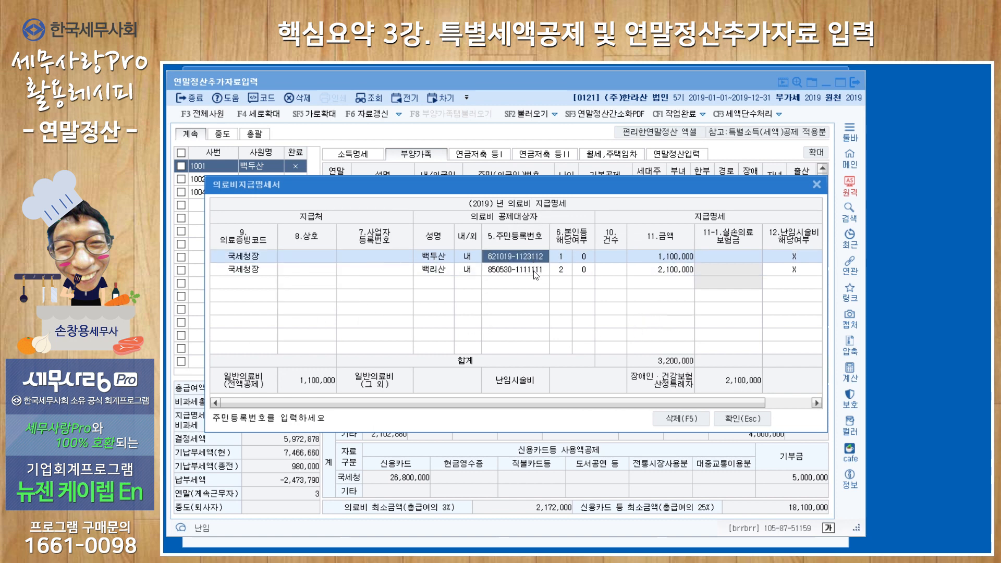
pyautogui.click(533, 281)
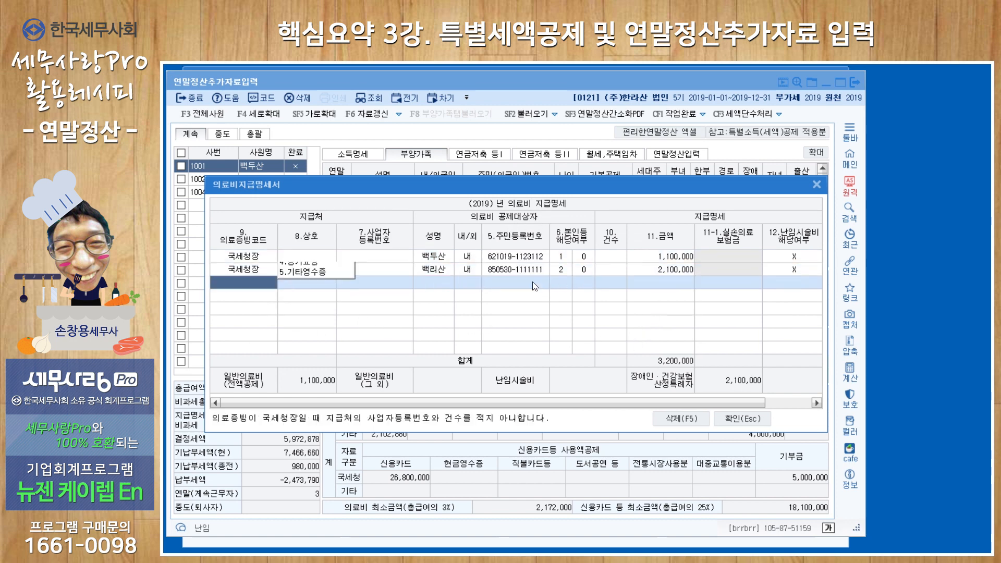
pyautogui.click(818, 188)
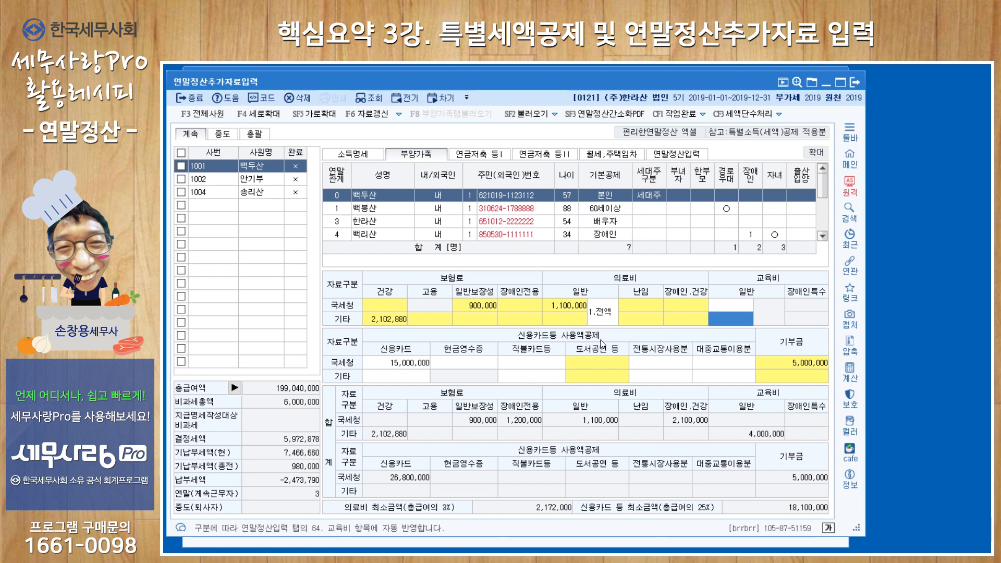
# Inspect the first employee's 도서.공연 card spending breakdown and the 기부금명세서 donation details.
pyautogui.doubleClick(595, 364)
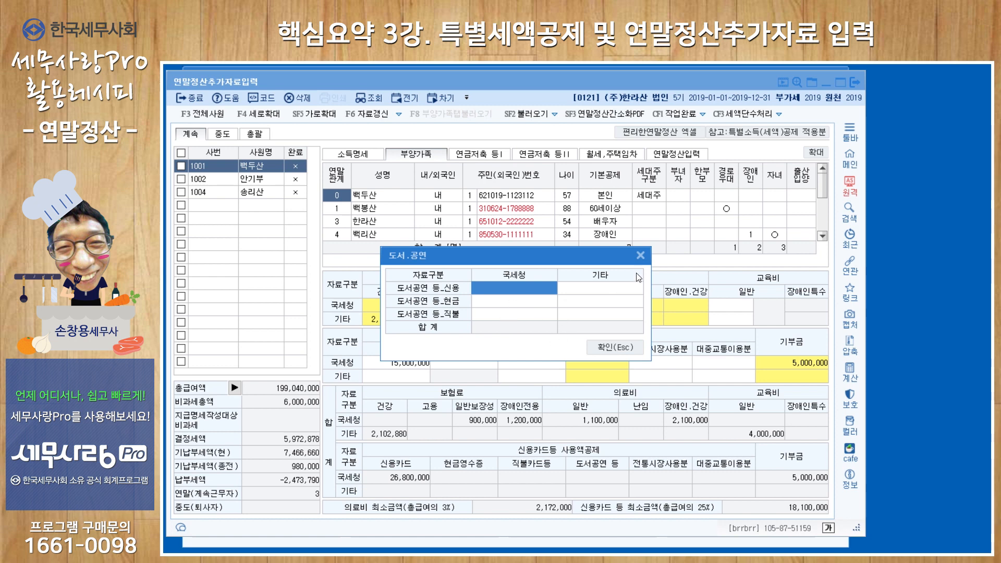
pyautogui.click(640, 256)
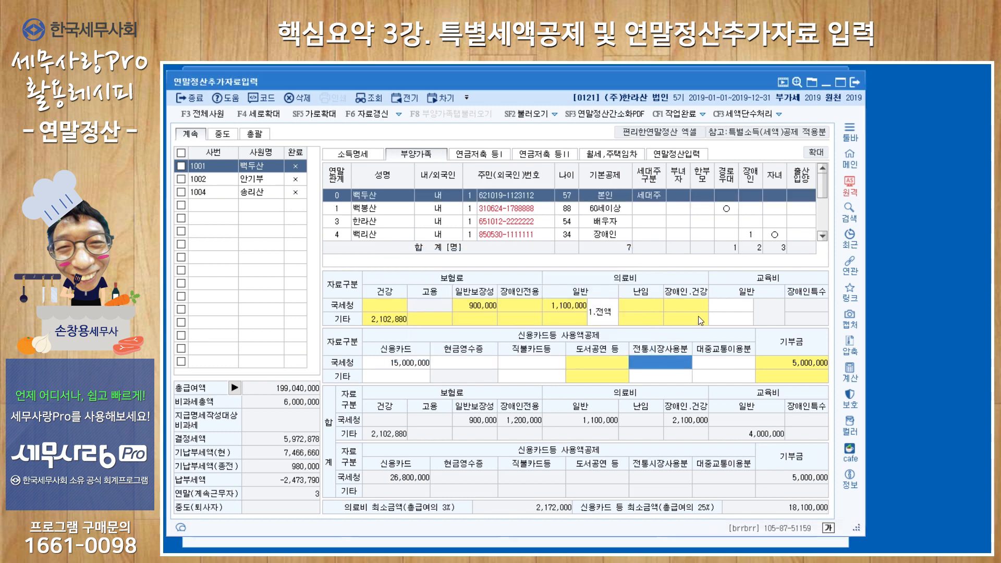
pyautogui.click(784, 361)
pyautogui.doubleClick(783, 361)
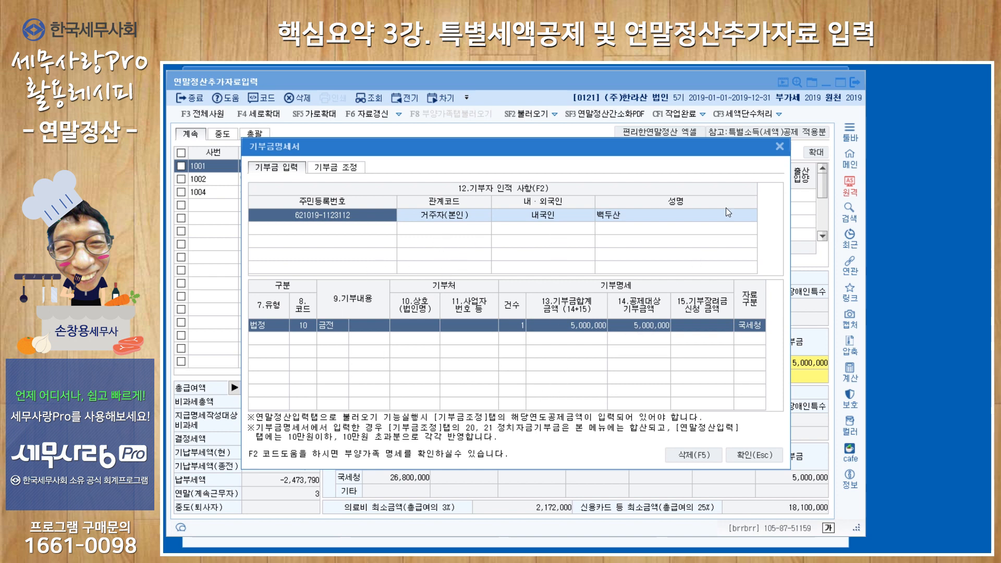
pyautogui.click(780, 147)
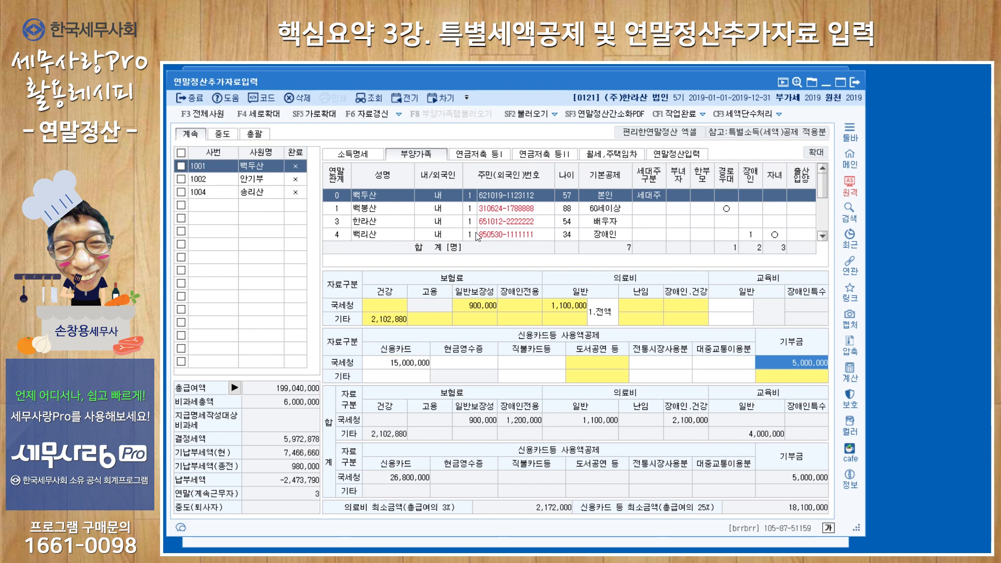
# Look through the first four family members' deduction entries in 부양가족 and inspect the 연말정산 간소화 PDF 불러오기 window.
pyautogui.click(395, 200)
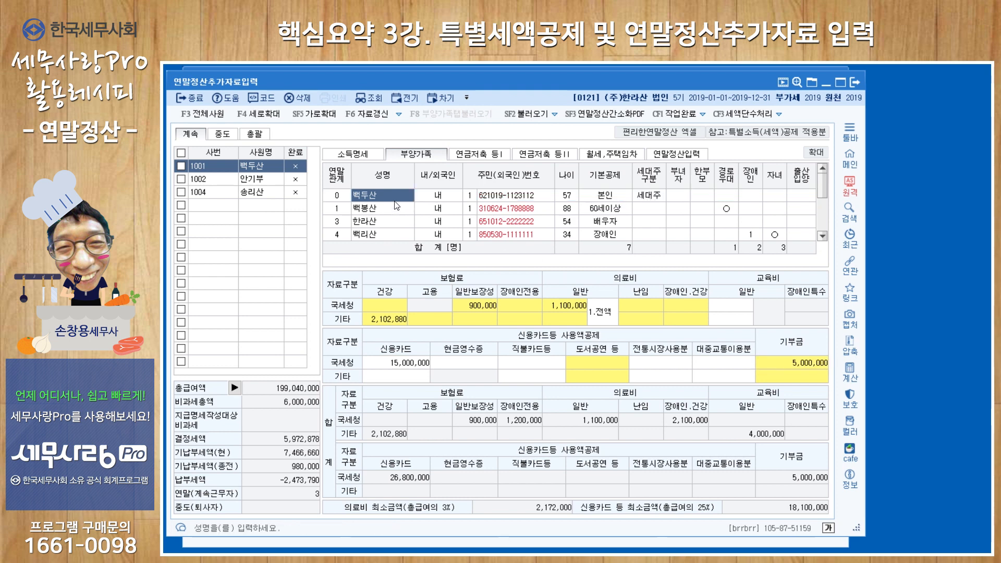
pyautogui.click(394, 213)
pyautogui.click(394, 221)
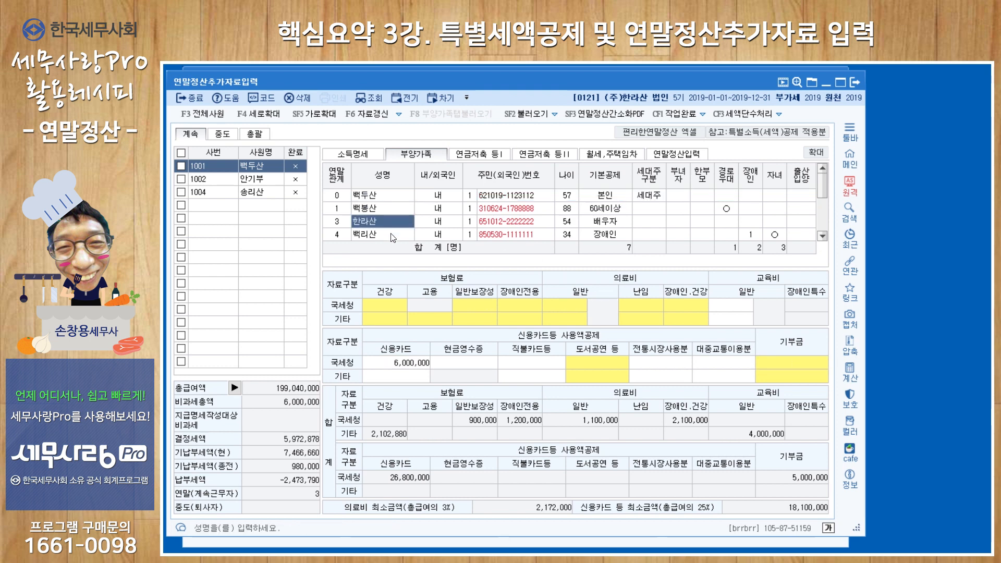
pyautogui.click(392, 230)
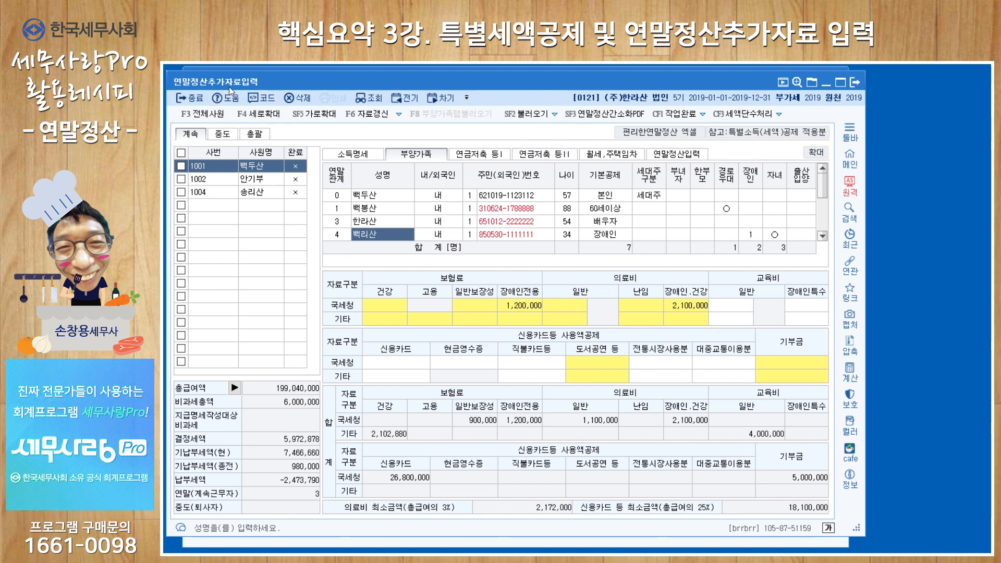
pyautogui.click(600, 118)
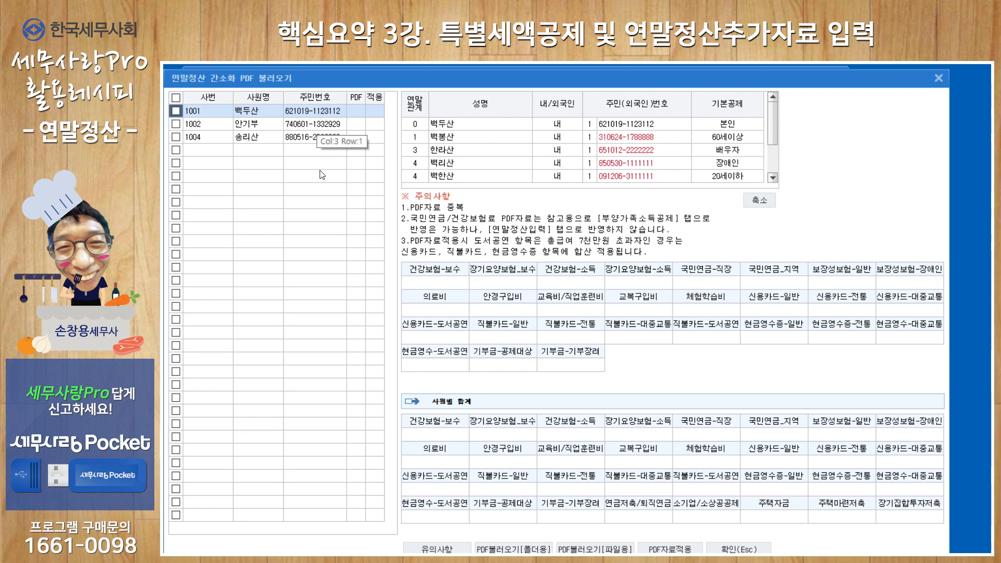
pyautogui.click(937, 76)
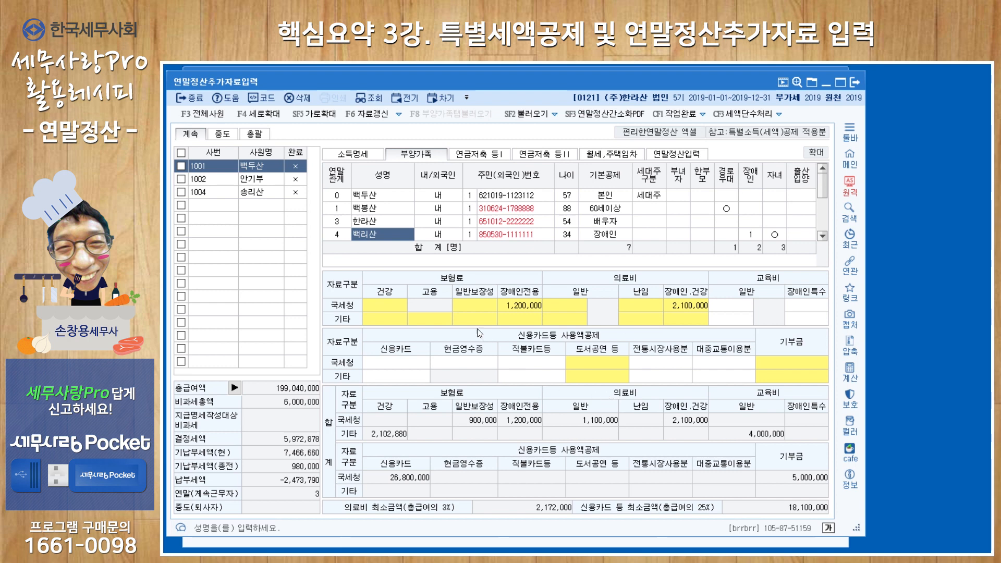
# Review 연금저축 등I for the first and second employees, and the second employee's 연금저축 등II and 월세,주택임차 sections.
pyautogui.click(489, 154)
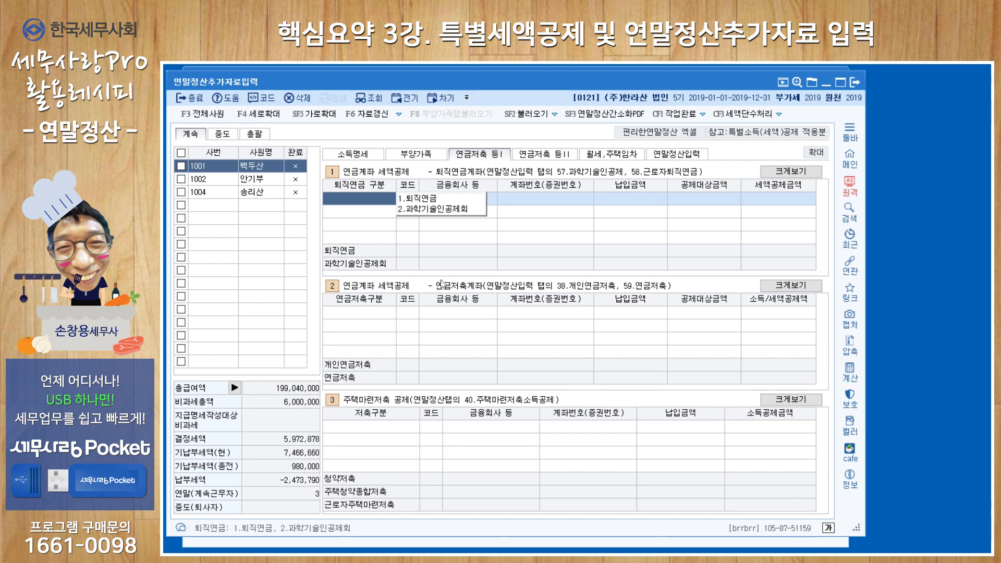
pyautogui.click(275, 182)
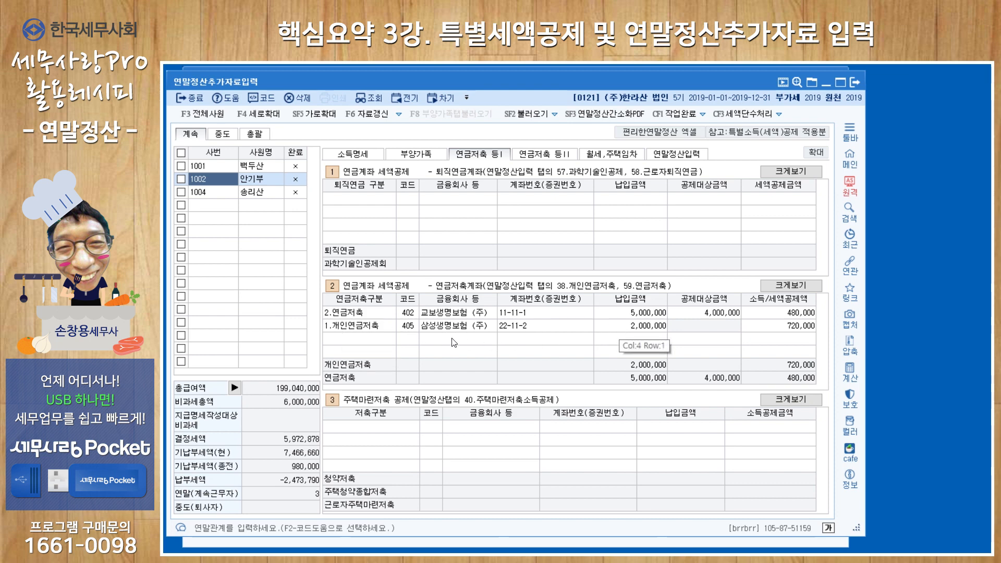
pyautogui.click(376, 317)
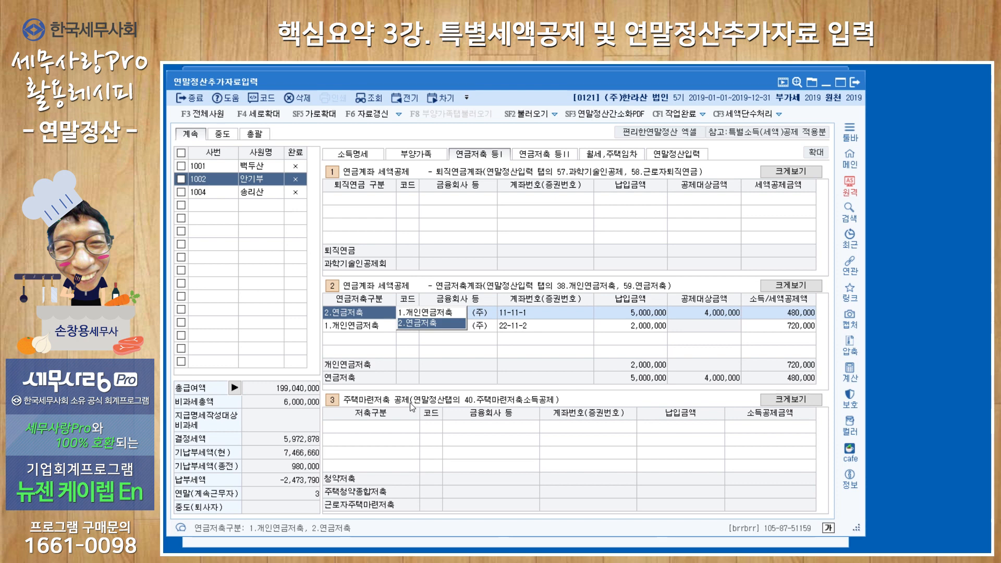
pyautogui.click(559, 155)
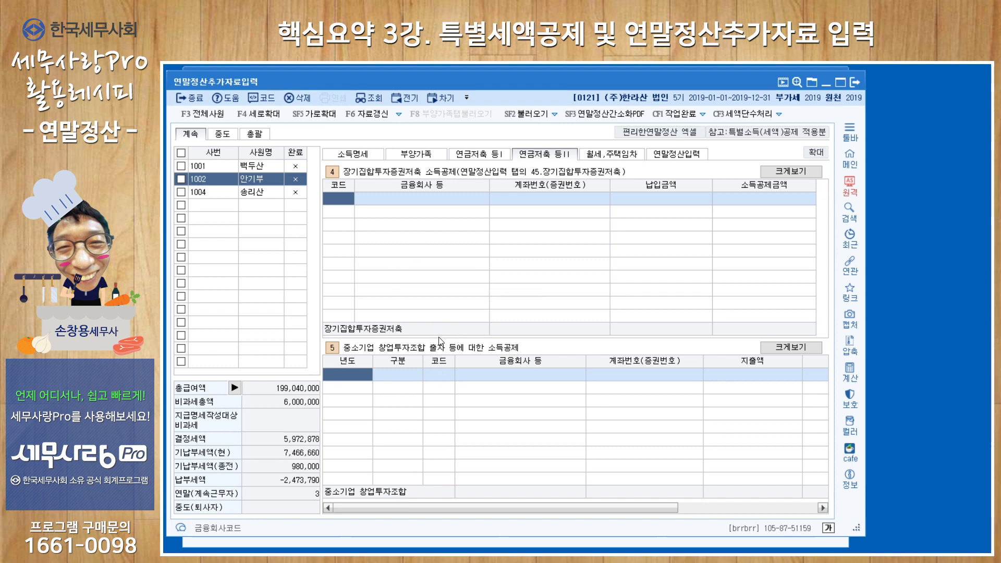
pyautogui.click(607, 156)
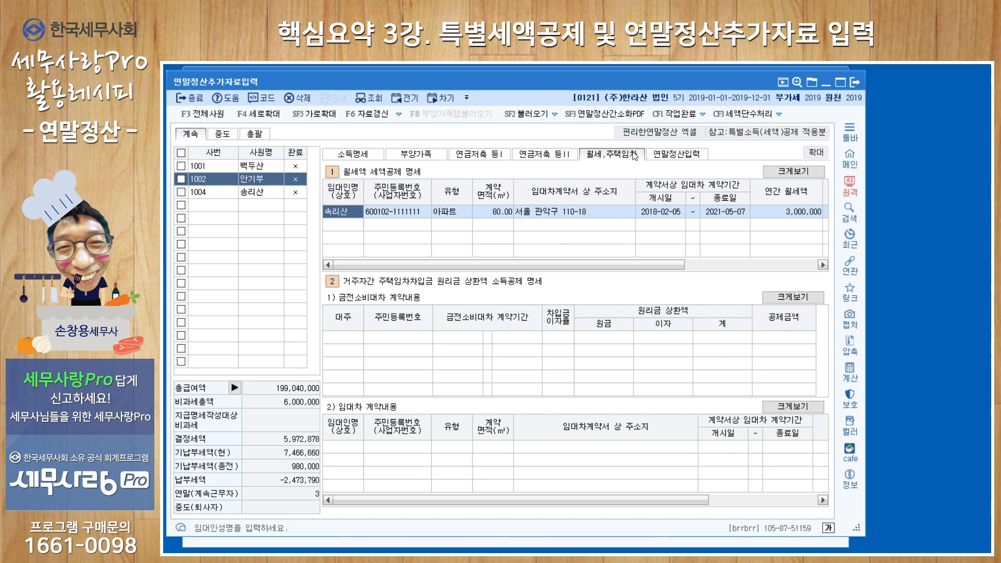
# Review the second employee's 연말정산입력 figures, 소득명세 income breakdown and 월세,주택임차 rent details.
pyautogui.click(678, 154)
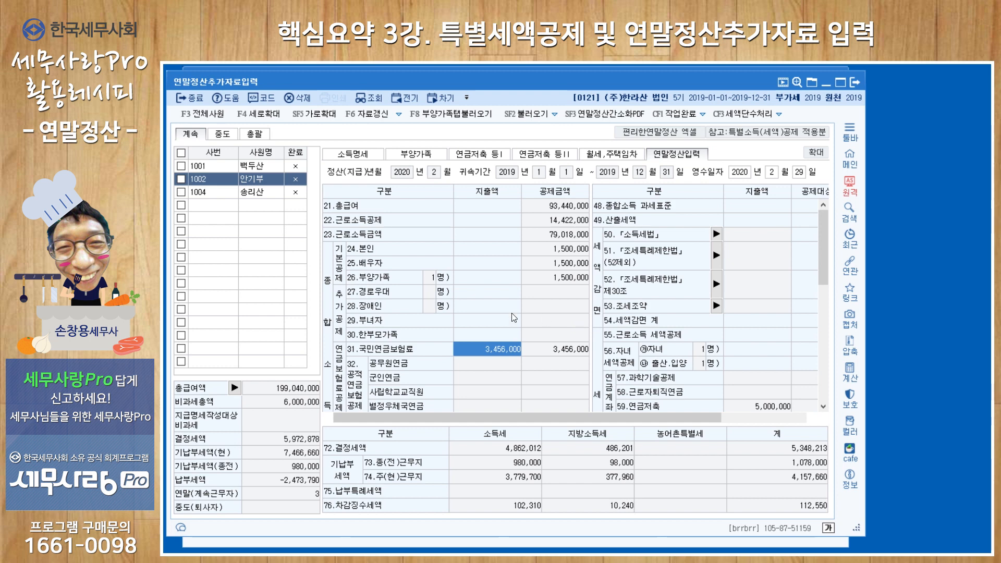
pyautogui.click(367, 155)
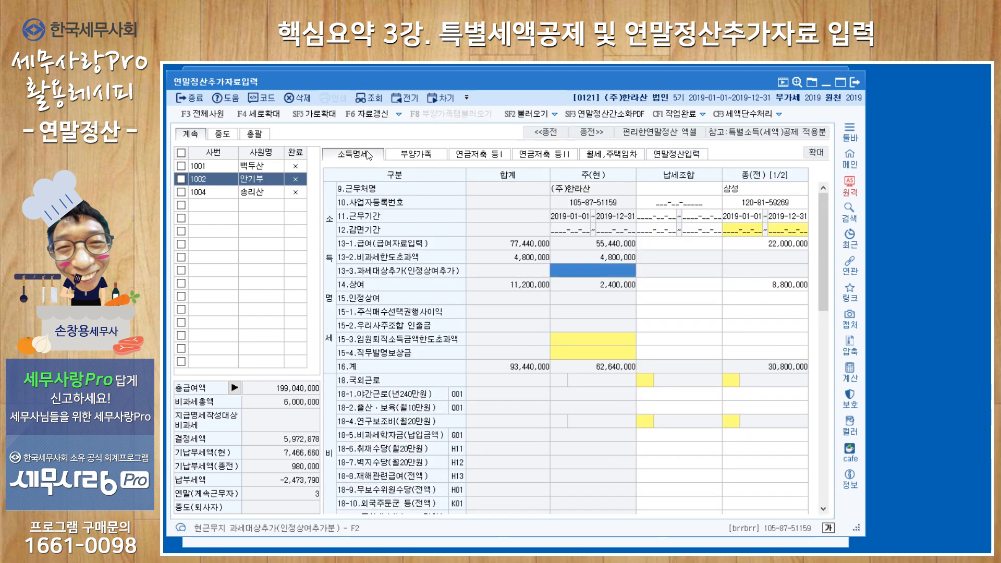
pyautogui.click(611, 155)
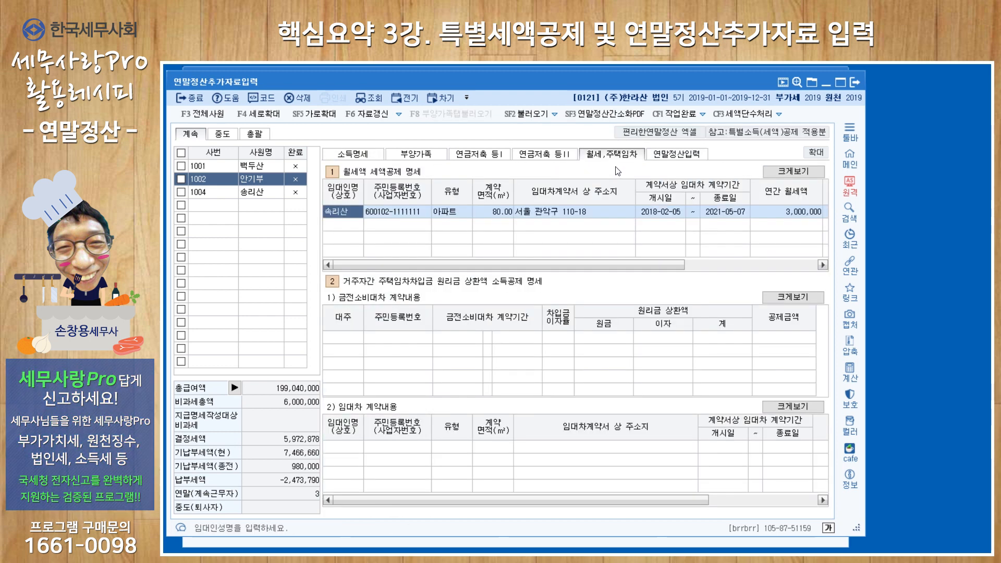
# Refresh the second employee's 연말정산입력 data with the changed employee and payroll information using 자료갱신.
pyautogui.click(682, 158)
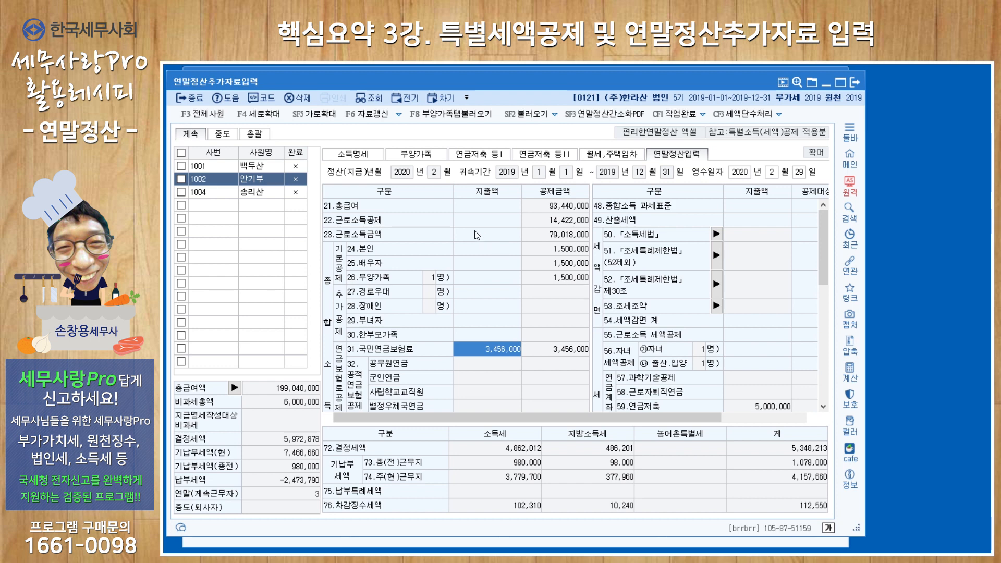
pyautogui.click(367, 115)
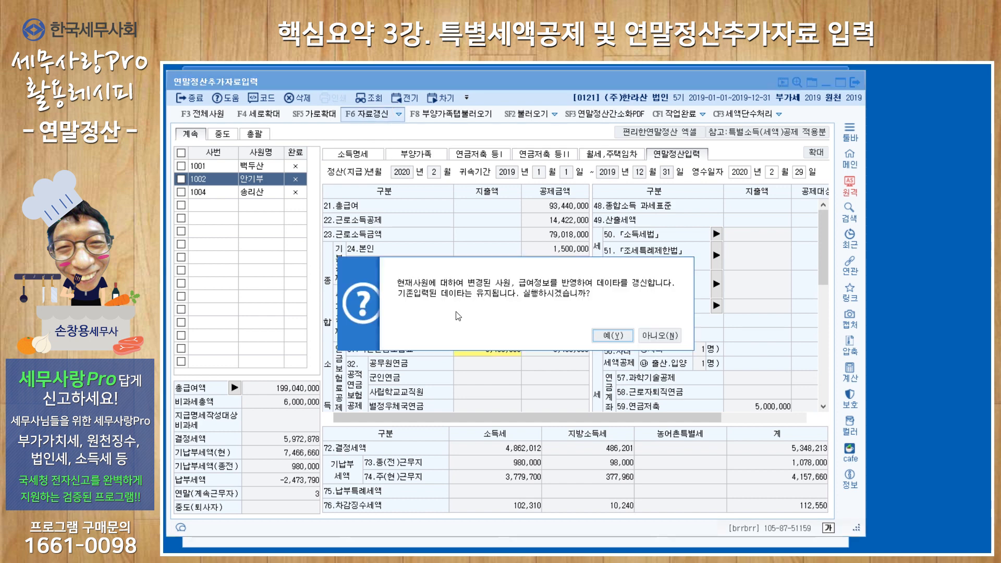
pyautogui.click(613, 339)
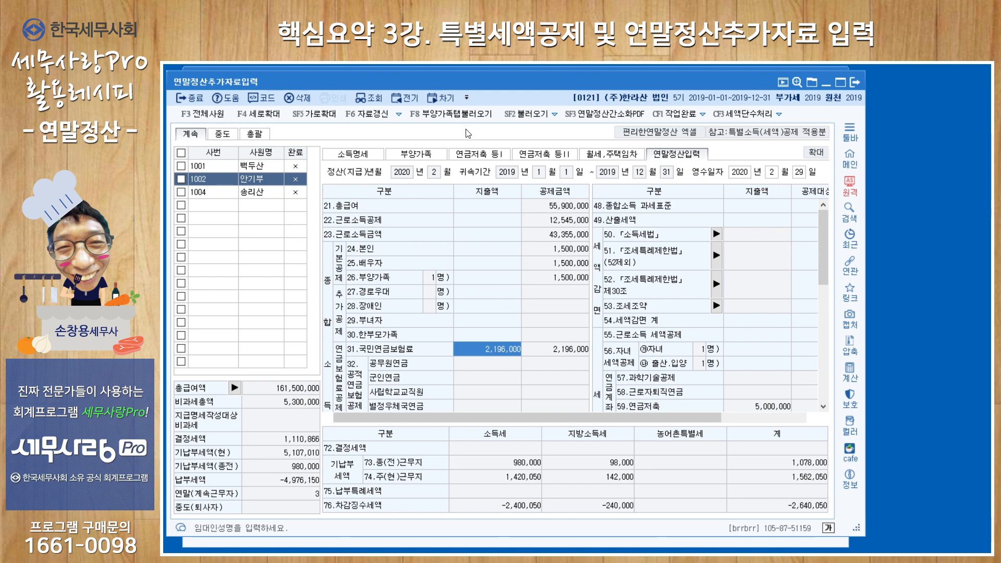
# Check the second employee's 부양가족 expenses and load them into the 연말정산입력 expenditure items with 부양가족탭불러오기.
pyautogui.click(417, 157)
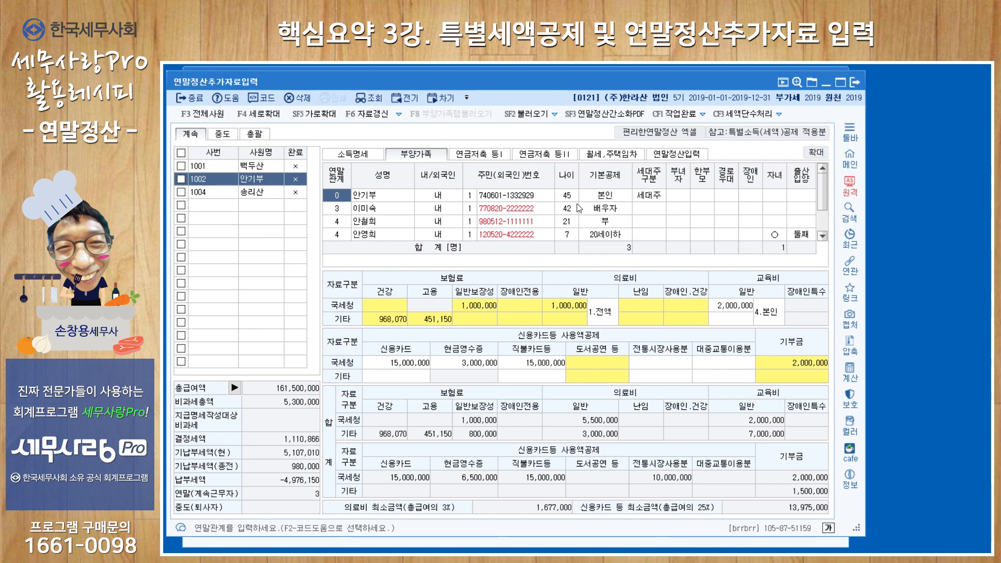
pyautogui.click(671, 156)
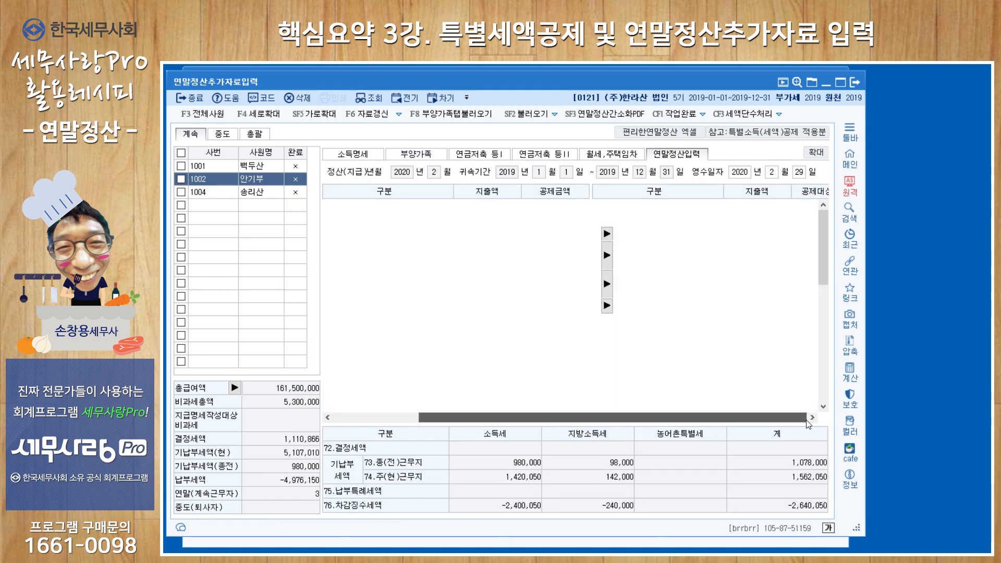
pyautogui.moveTo(825, 270); pyautogui.dragTo(831, 342)
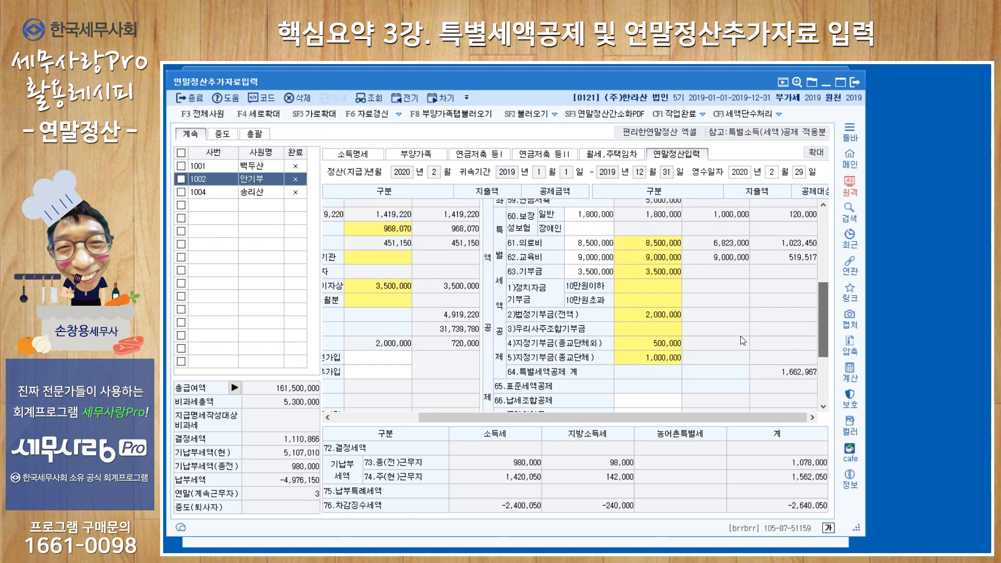
pyautogui.click(451, 118)
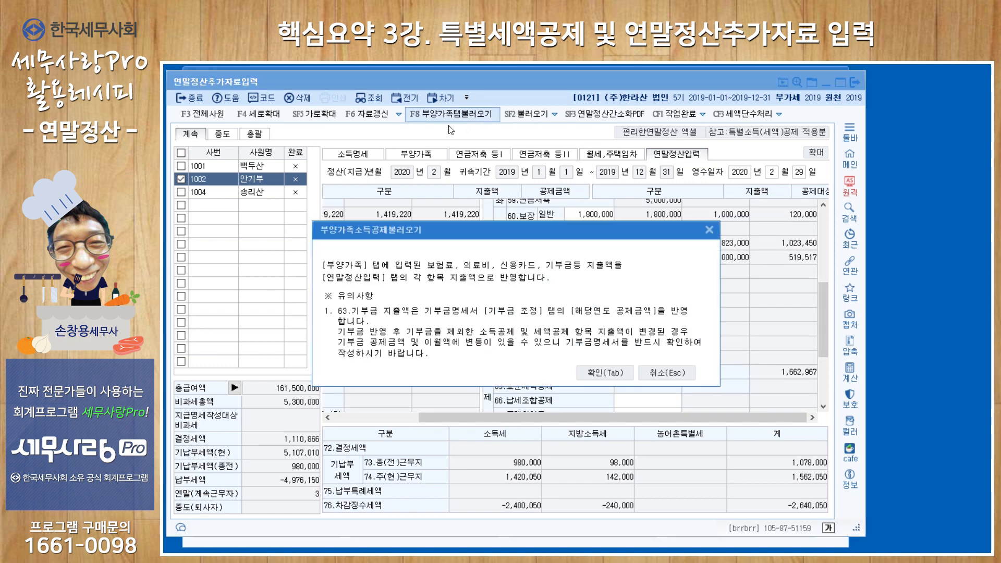
pyautogui.click(612, 372)
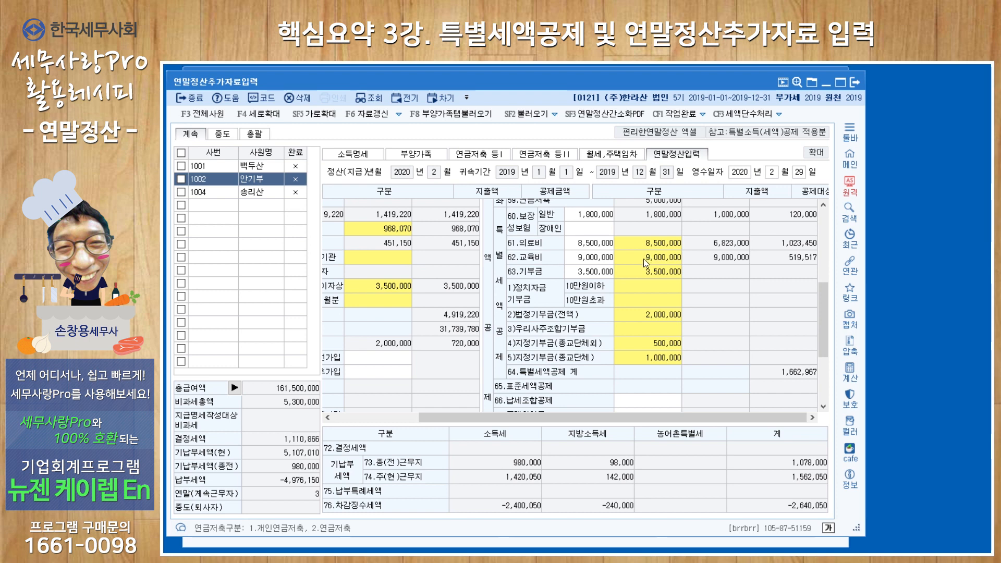
# Inspect the second employee's 주택자금 breakdown behind the 장기주택저당차입금이자상환액 item.
pyautogui.moveTo(633, 418); pyautogui.dragTo(551, 431)
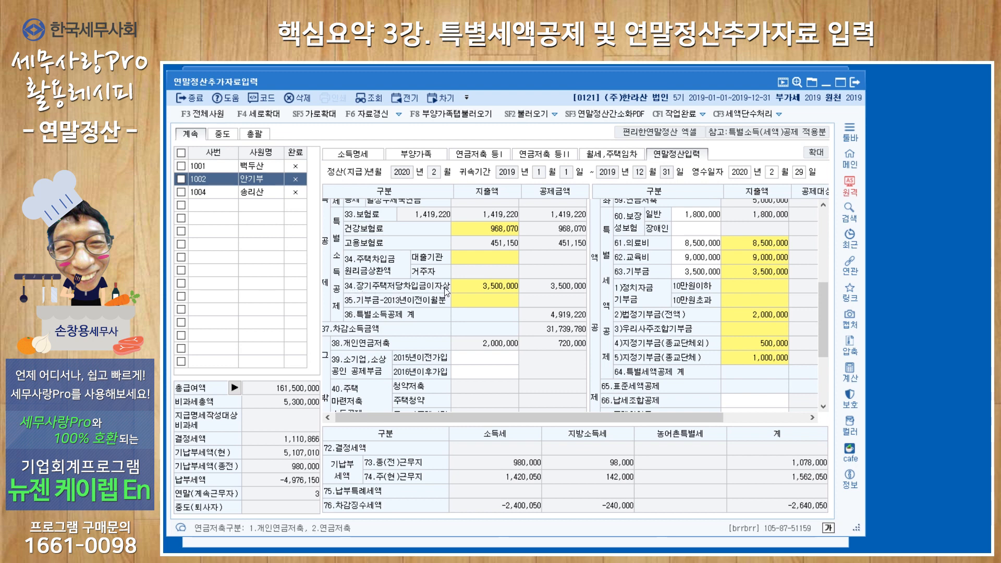
pyautogui.click(500, 290)
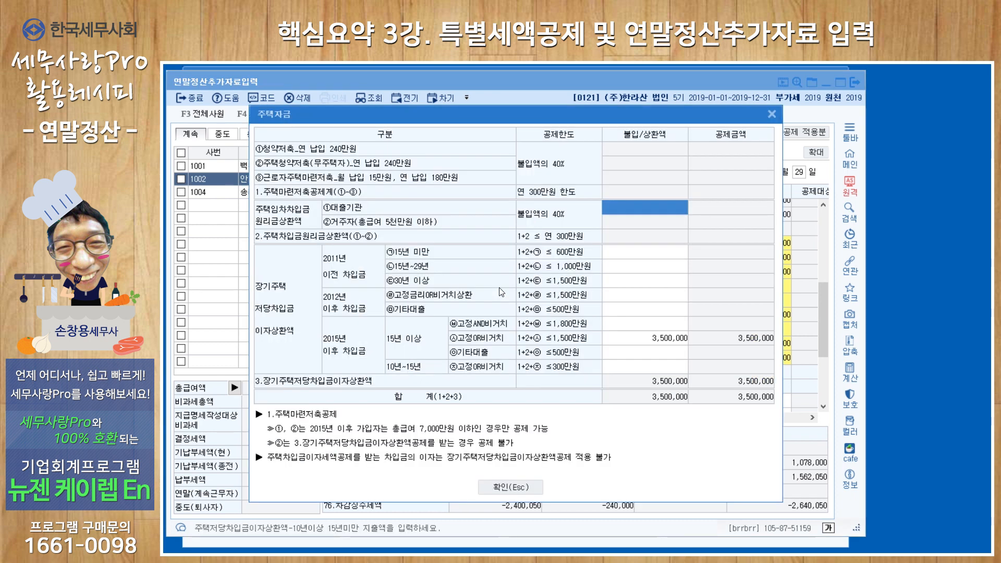
pyautogui.click(646, 340)
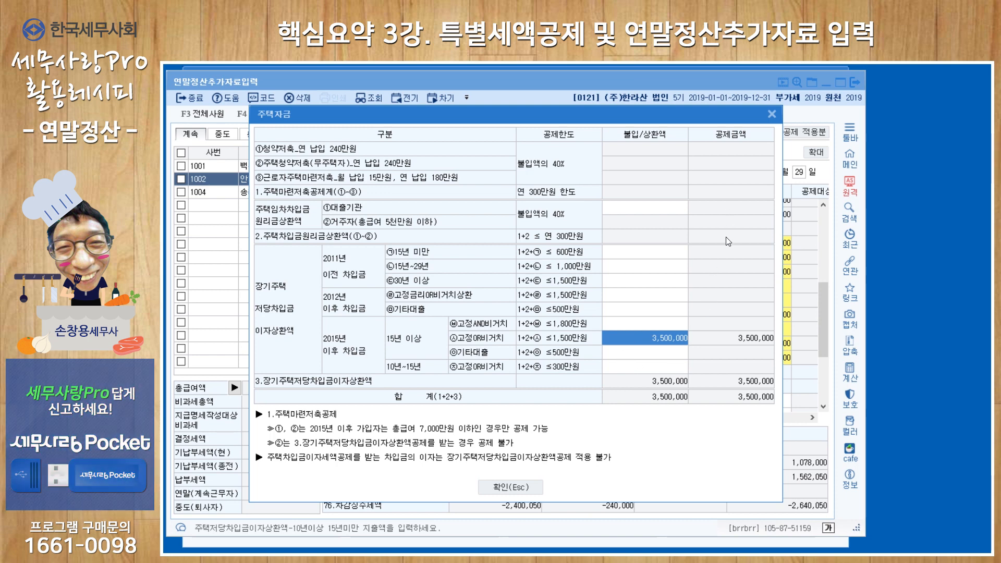
pyautogui.click(508, 486)
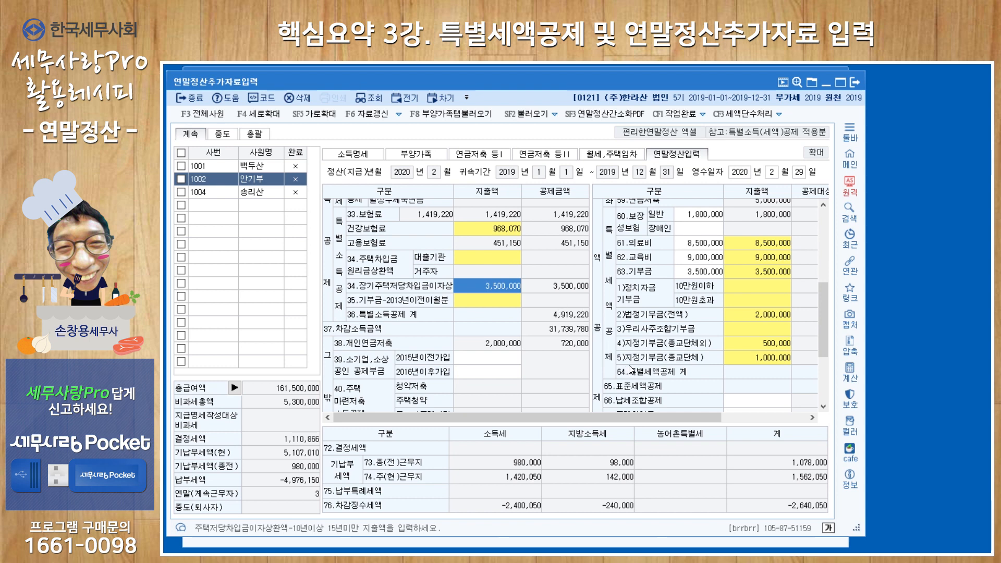
# Examine the second employee's card spending, 특별세액공제, 월세액 and total tax credit rows in 연말정산입력.
pyautogui.moveTo(823, 320); pyautogui.dragTo(820, 348)
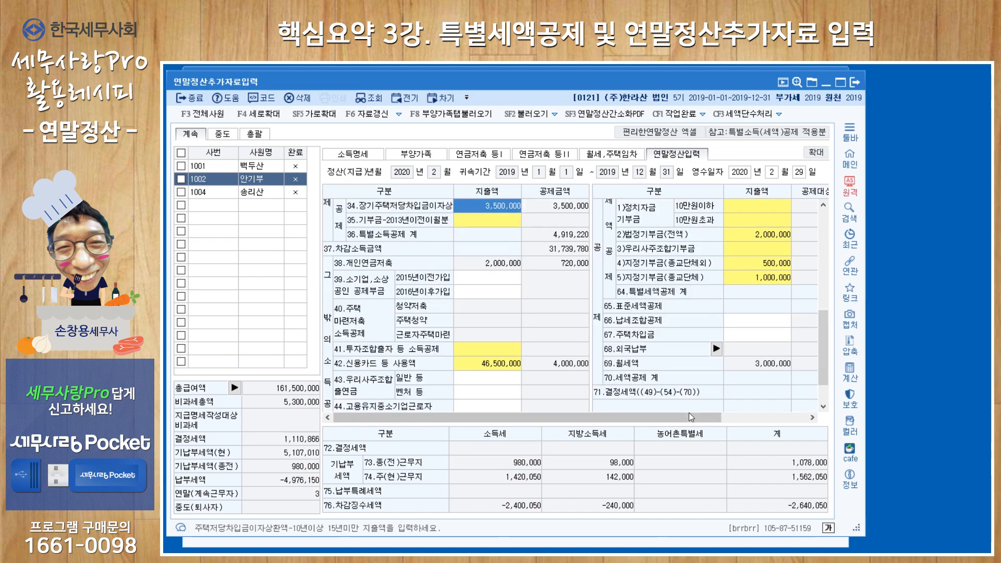
pyautogui.moveTo(688, 415); pyautogui.dragTo(763, 418)
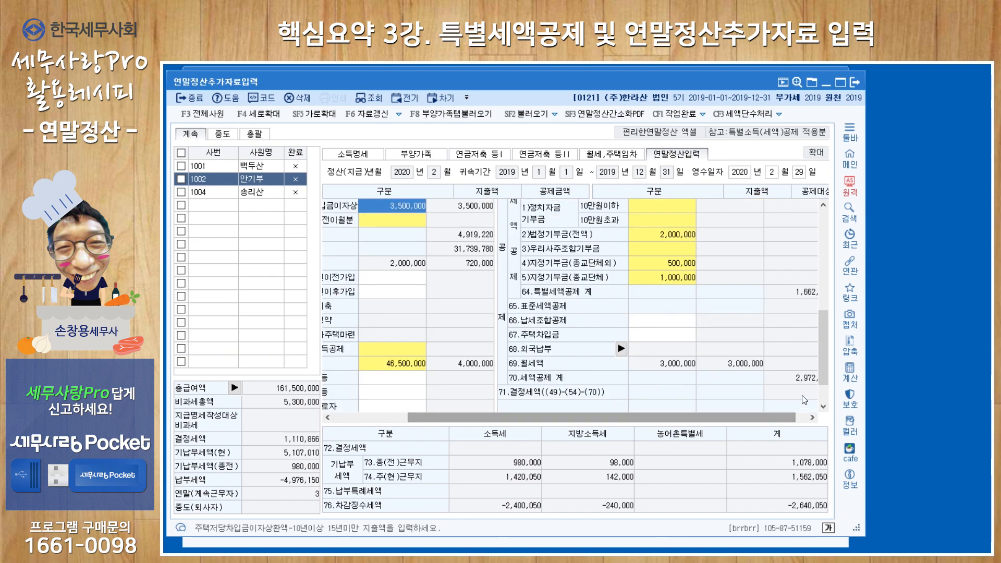
pyautogui.moveTo(821, 377); pyautogui.dragTo(824, 361)
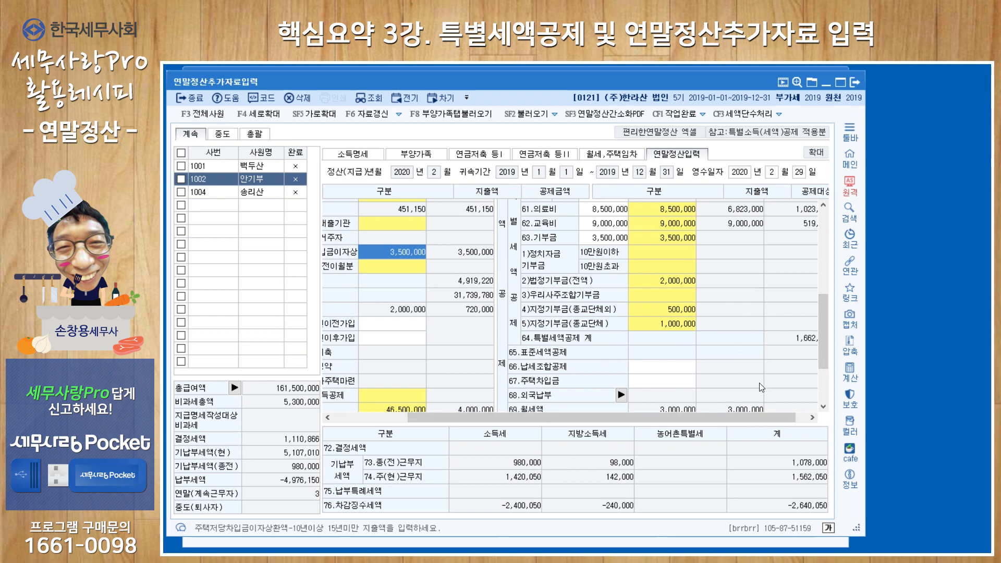
pyautogui.scroll(-2, 828, 360)
pyautogui.scroll(-2, 828, 361)
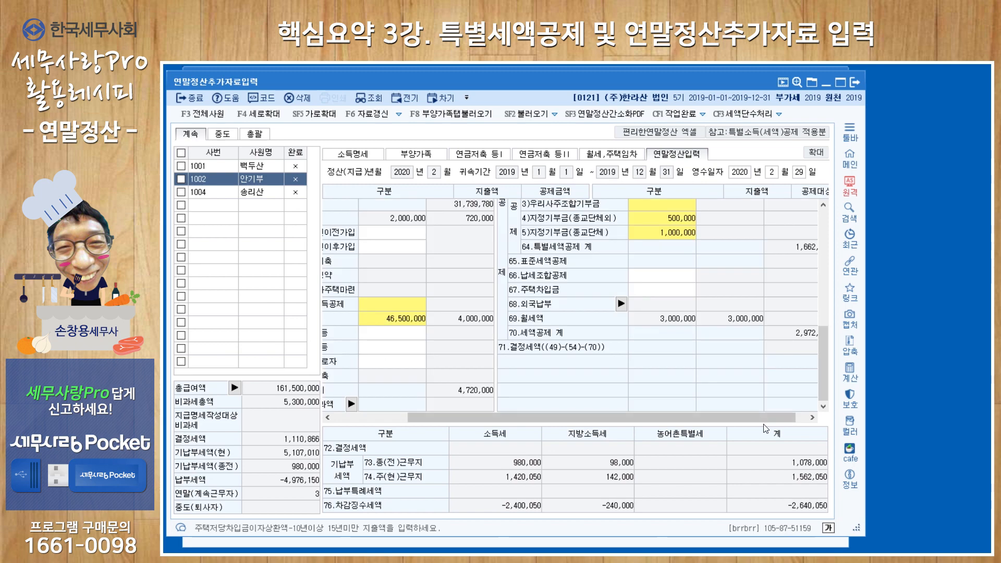
pyautogui.moveTo(826, 387); pyautogui.dragTo(824, 340)
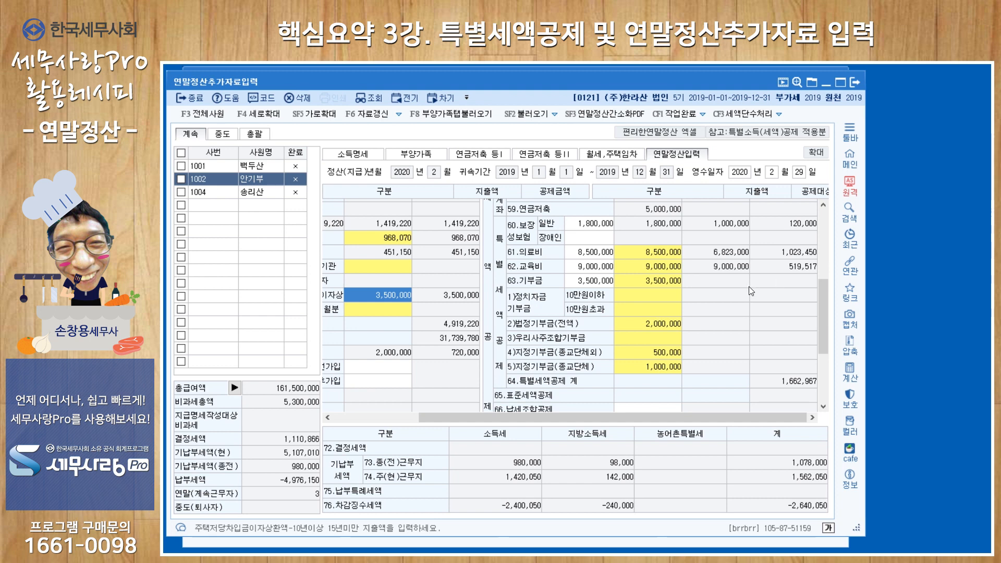
# Select the second employee and mark the settlement as 작업완료.
pyautogui.click(181, 180)
pyautogui.click(680, 115)
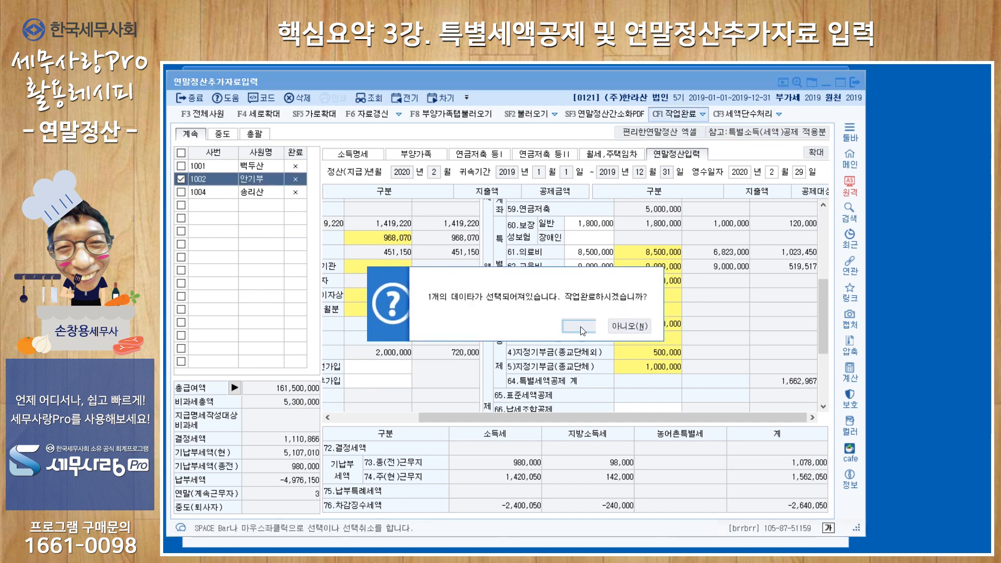
pyautogui.click(581, 326)
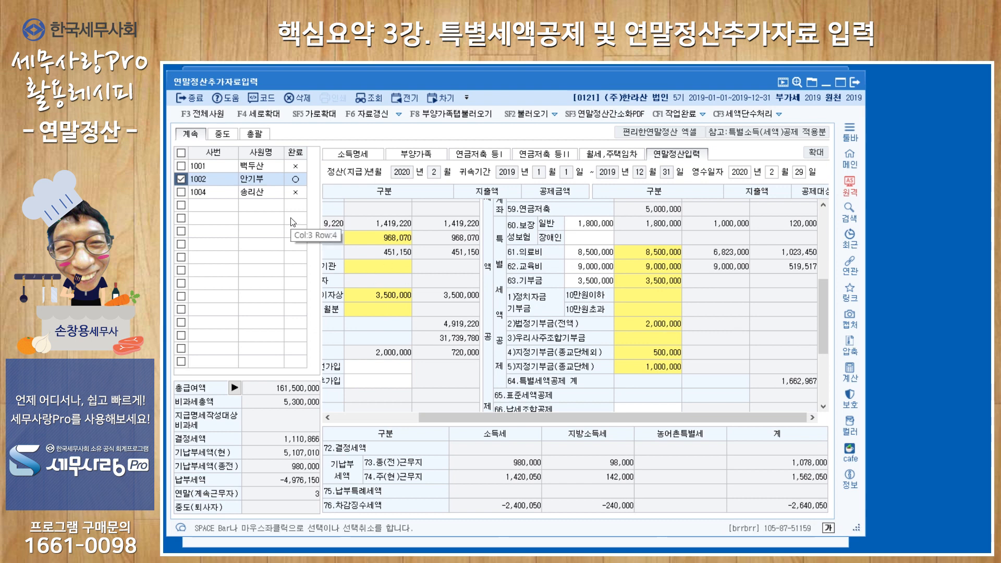
# Review the first employee's deduction and tax credit rows in 연말정산입력, including the detailed 63.기부금 breakdown.
pyautogui.click(262, 170)
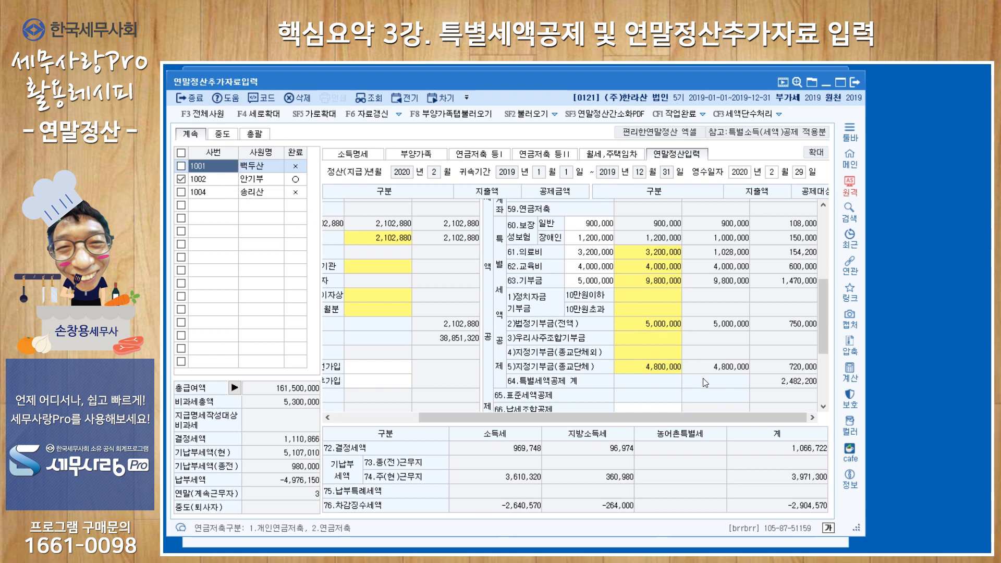
pyautogui.moveTo(823, 328); pyautogui.dragTo(824, 350)
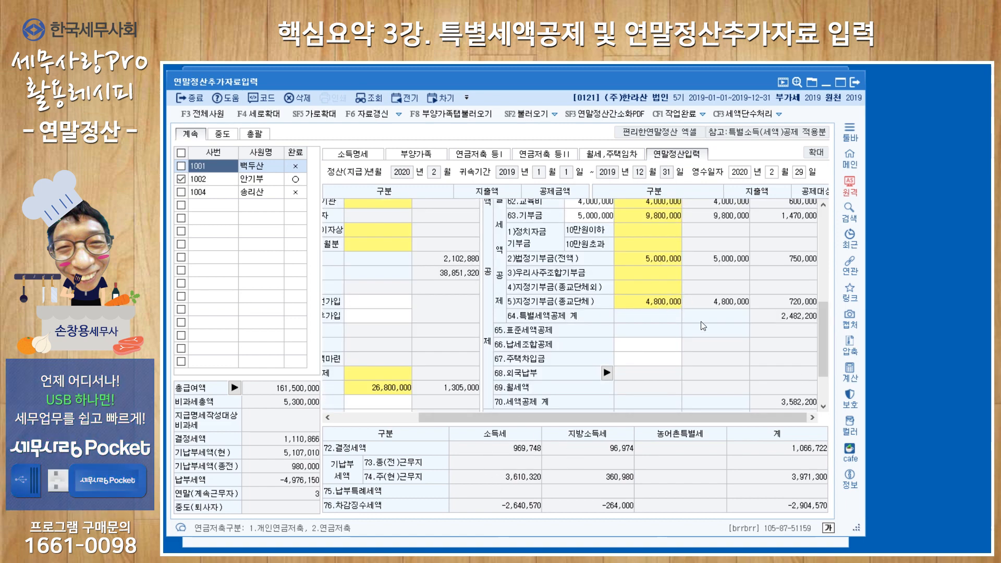
pyautogui.moveTo(652, 417); pyautogui.dragTo(555, 430)
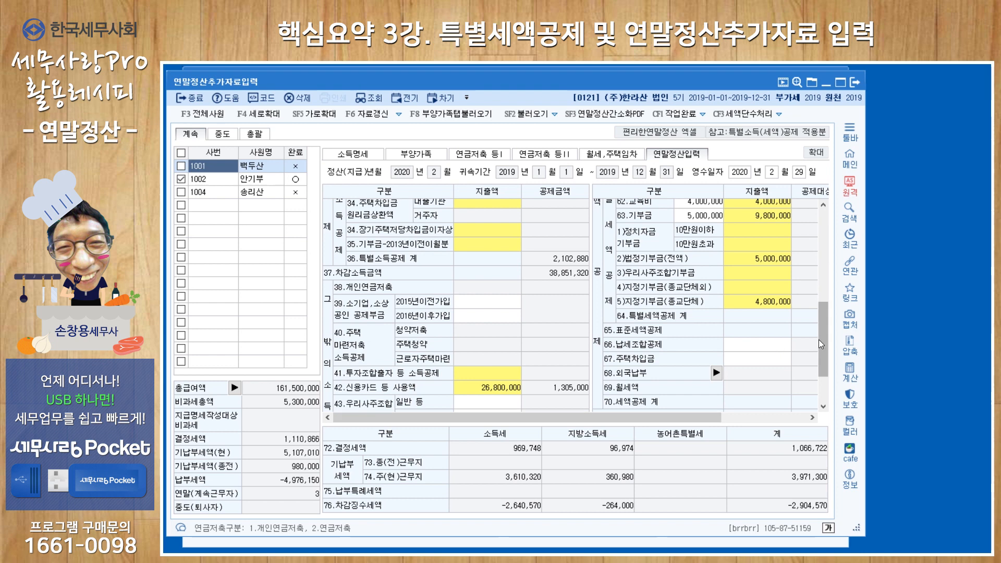
pyautogui.moveTo(825, 331); pyautogui.dragTo(823, 320)
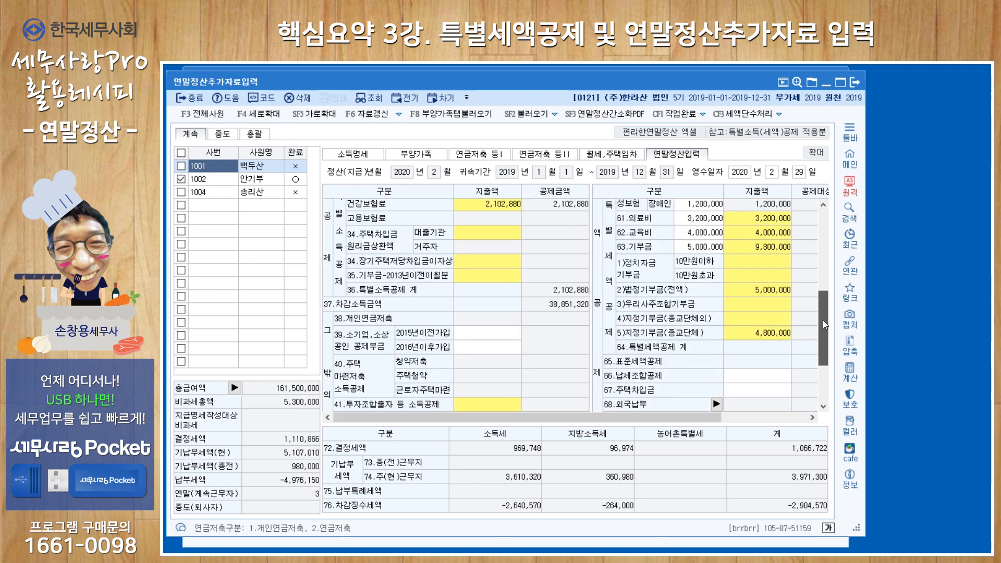
pyautogui.doubleClick(767, 247)
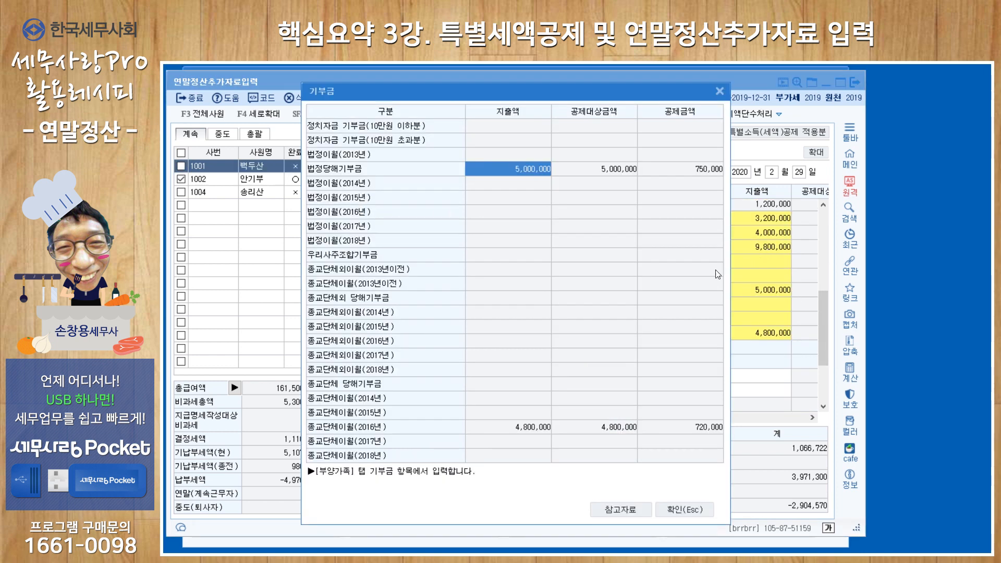
pyautogui.click(720, 91)
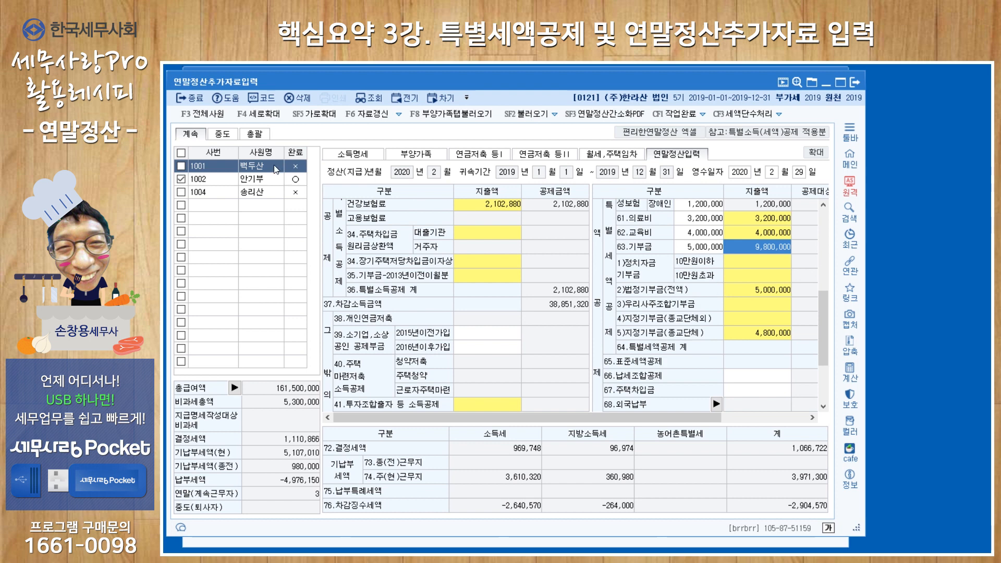
# Add the first employee to the selection and mark the settlement as 작업완료.
pyautogui.click(181, 166)
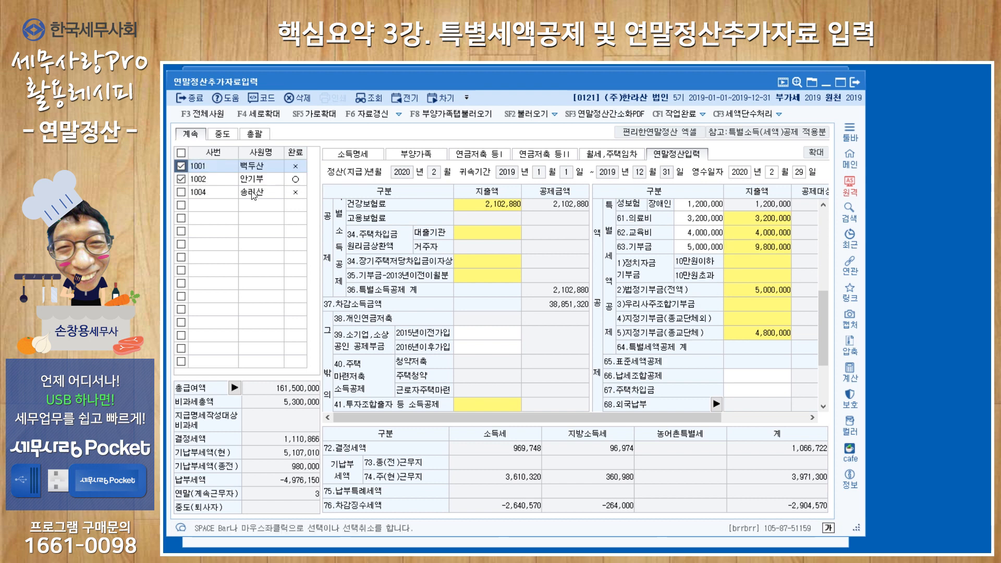
pyautogui.click(688, 118)
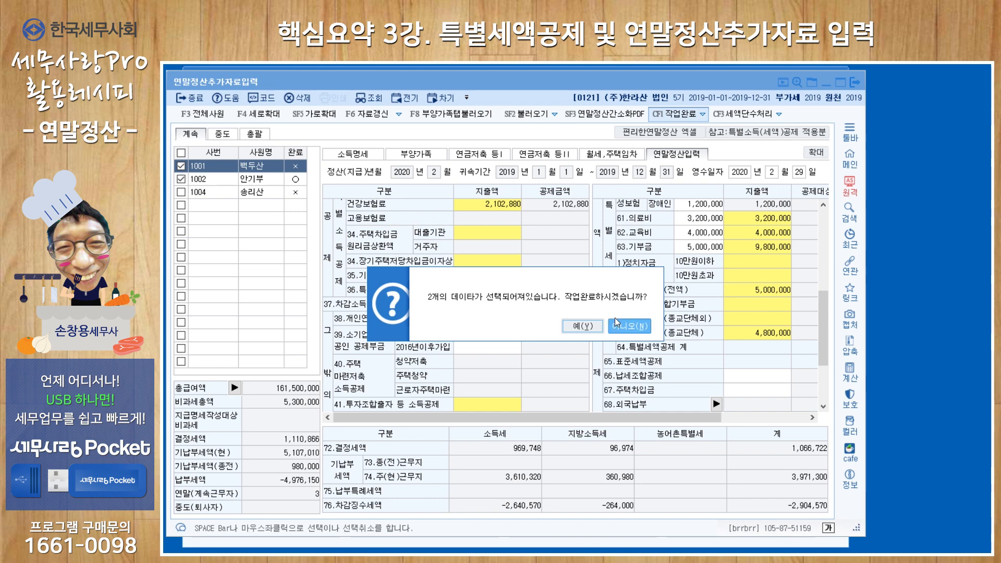
pyautogui.click(577, 324)
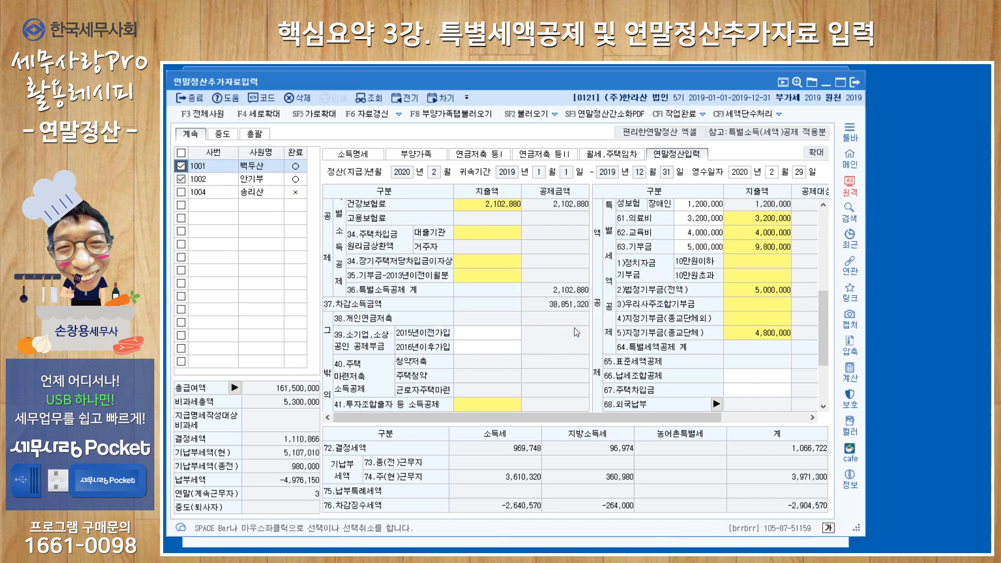
# Review the third employee's 부양가족 and 연말정산입력 data, then add that employee to the selection and mark the settlement as 작업완료.
pyautogui.click(264, 196)
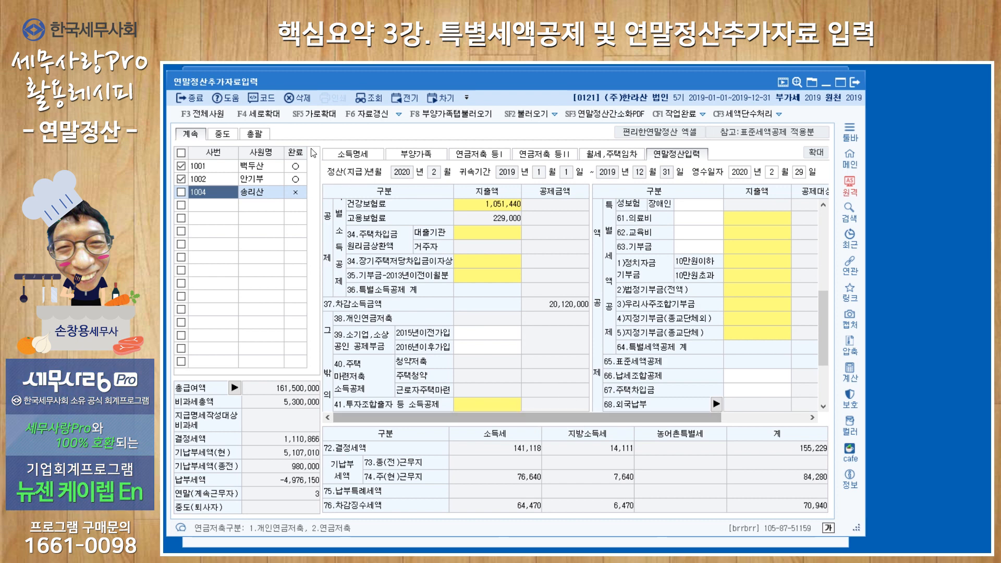
pyautogui.click(416, 153)
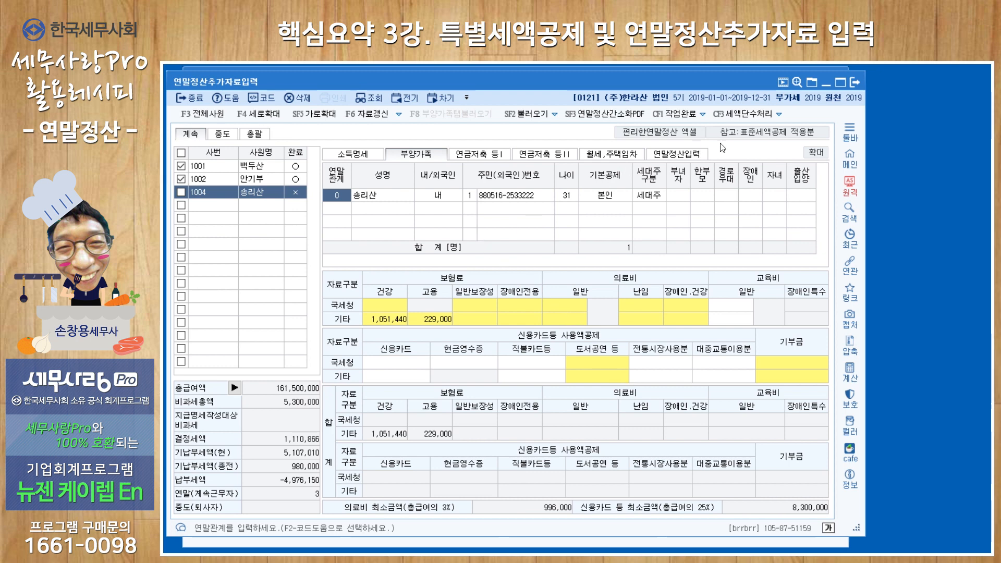
pyautogui.click(672, 155)
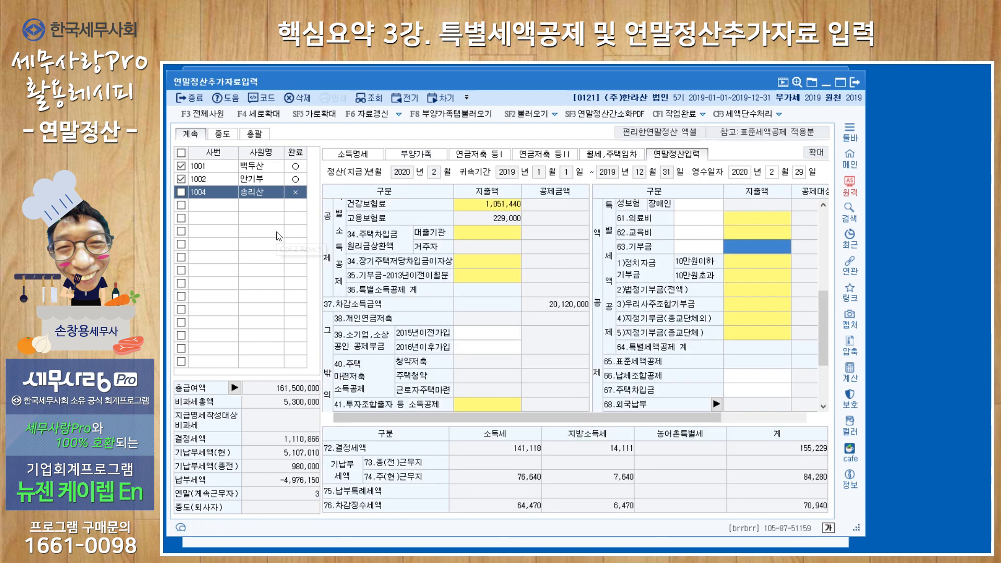
pyautogui.click(181, 191)
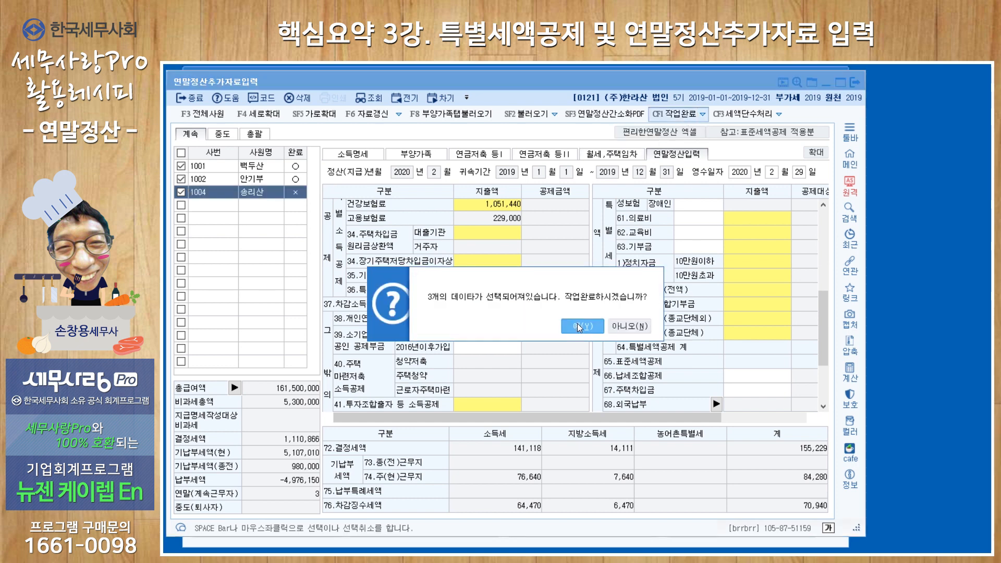
pyautogui.click(577, 324)
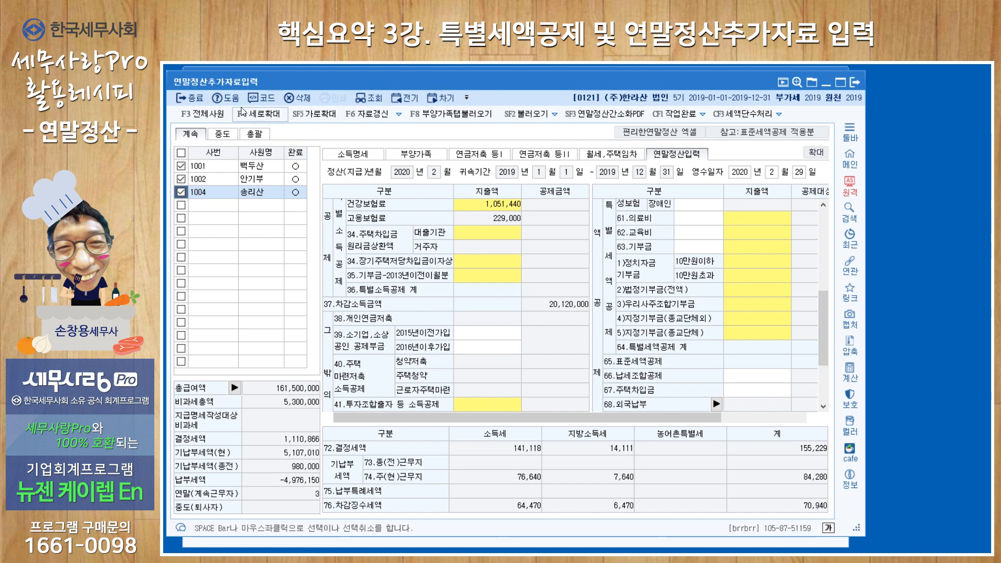
# Open 신용카드소득공제신청서 and load the first employee's card spending from 연말정산추가자료입력 into the form.
pyautogui.click(824, 83)
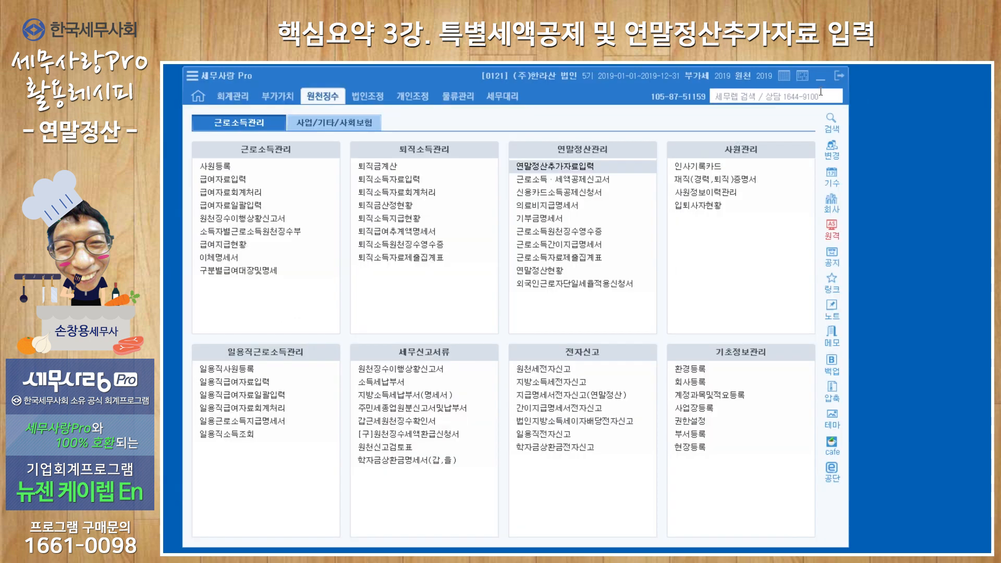
pyautogui.click(586, 193)
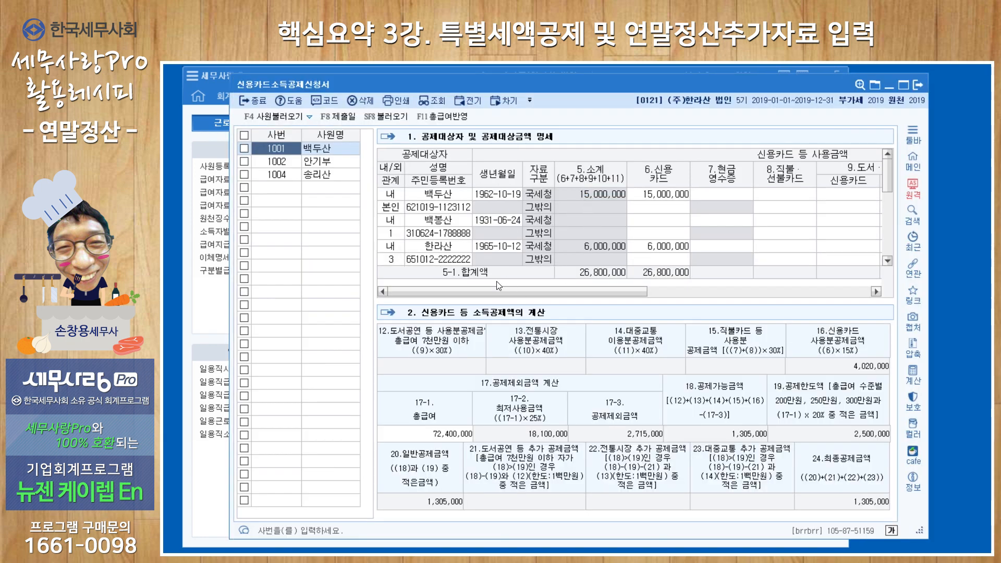
pyautogui.moveTo(543, 87); pyautogui.dragTo(534, 87)
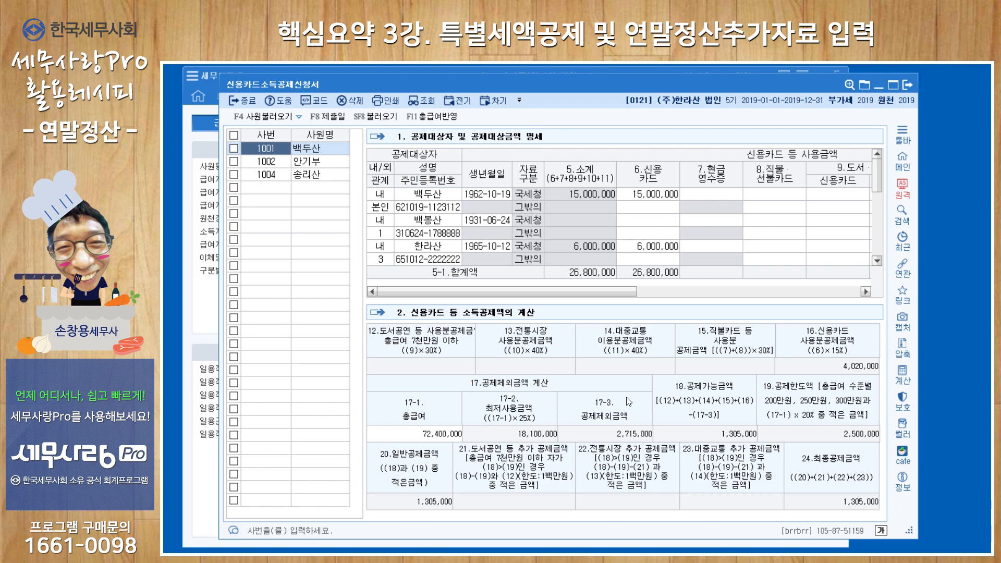
pyautogui.click(376, 118)
pyautogui.press('Return')
pyautogui.click(233, 149)
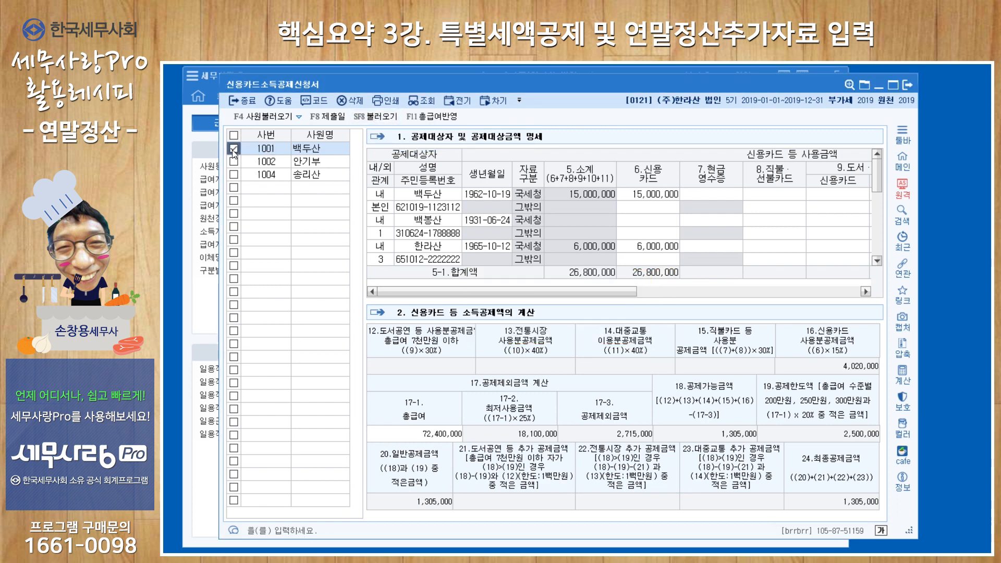
pyautogui.click(377, 119)
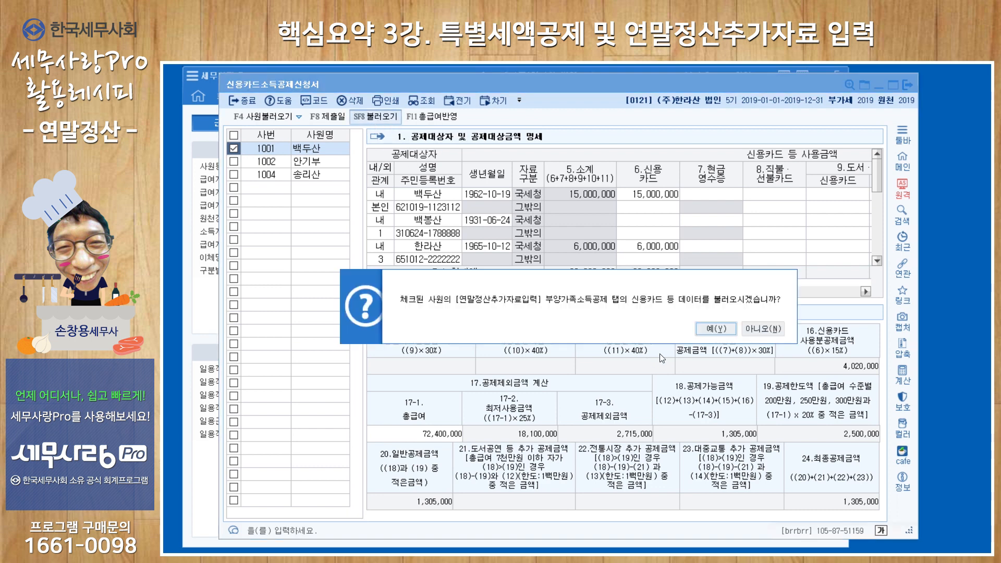
pyautogui.click(717, 332)
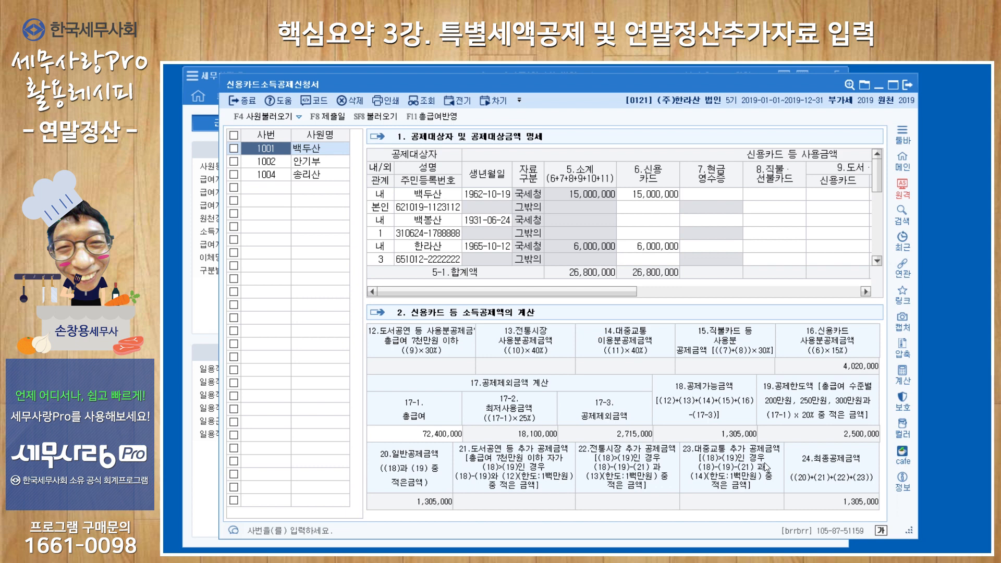
pyautogui.click(908, 86)
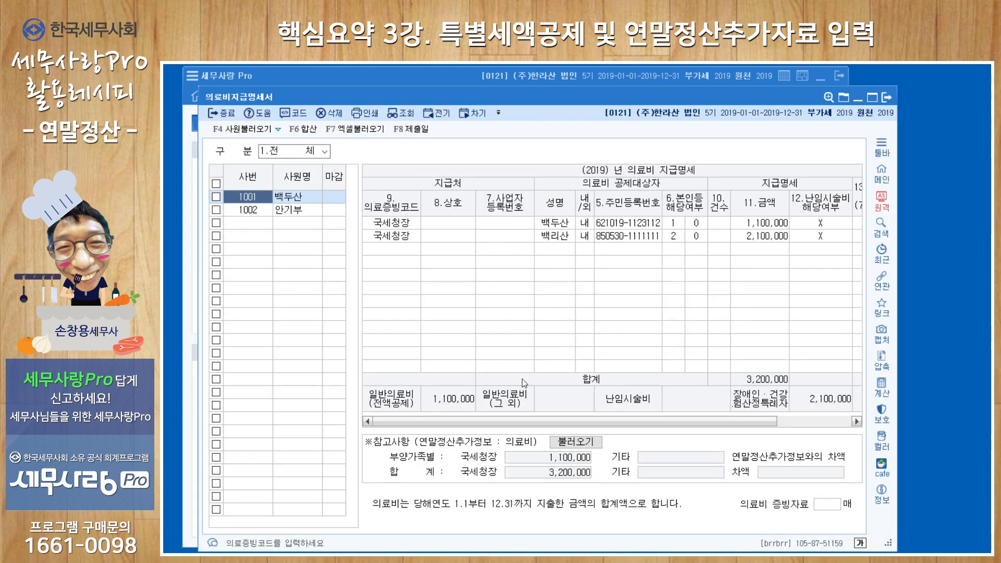
# Check the first employee's medical expense details under 부양가족 against 의료비지급명세서 and review the second employee's statement.
pyautogui.click(336, 75)
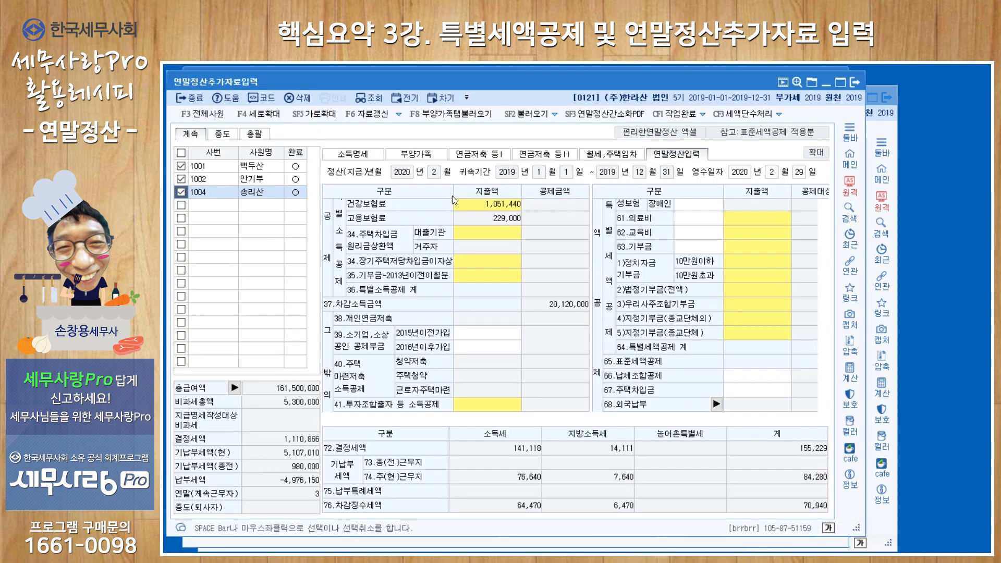
pyautogui.click(358, 156)
pyautogui.click(417, 155)
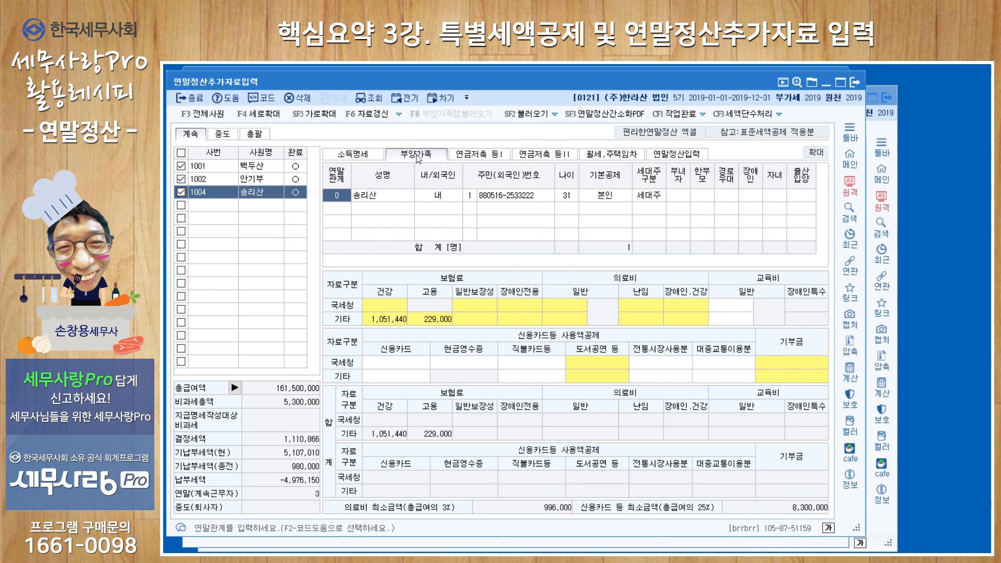
pyautogui.click(295, 167)
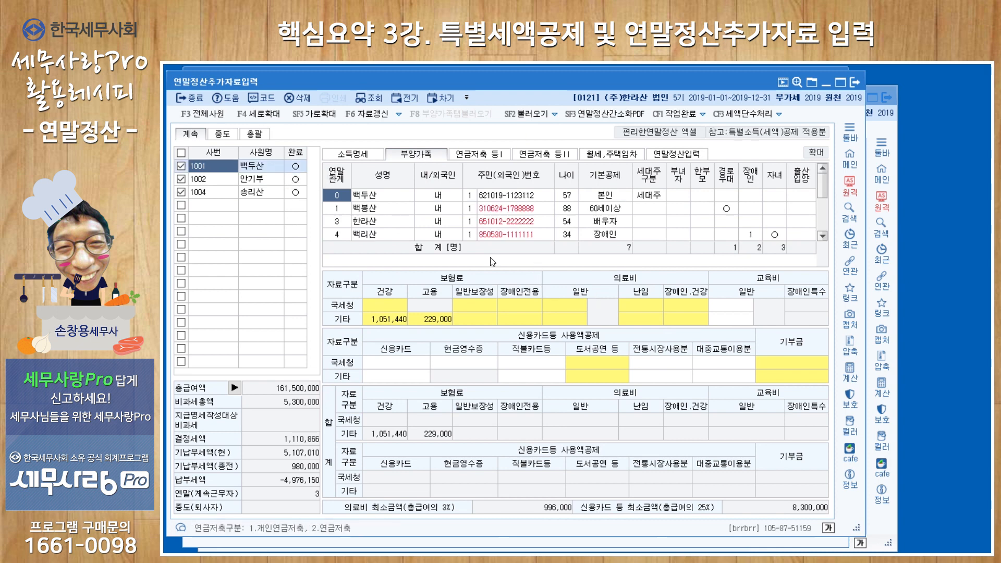
pyautogui.doubleClick(565, 309)
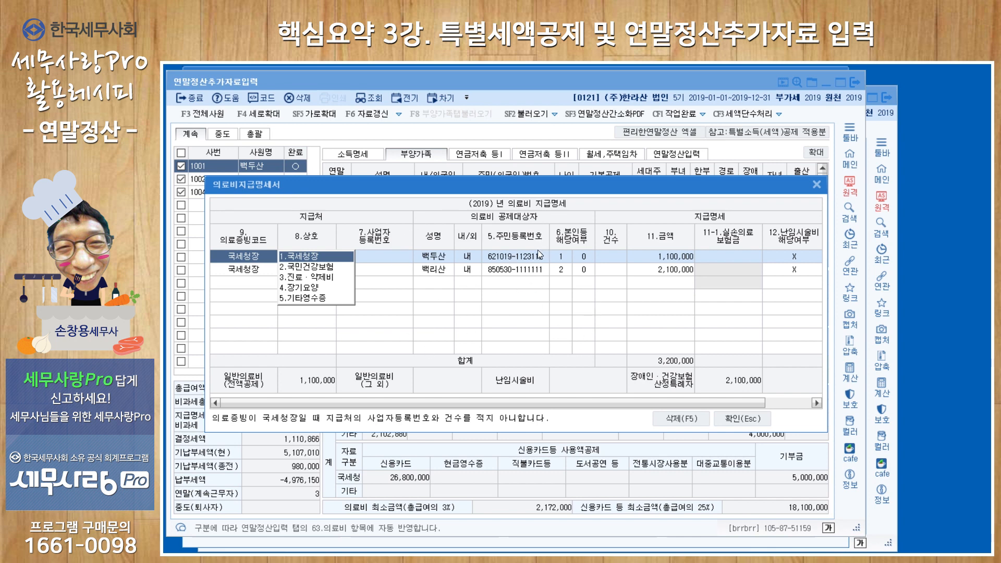
pyautogui.click(816, 185)
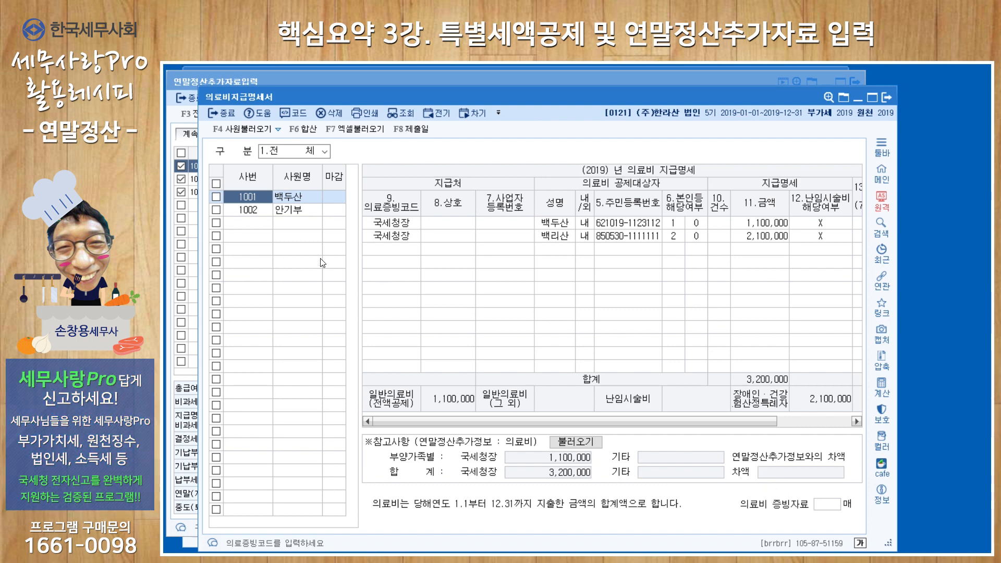
pyautogui.click(287, 209)
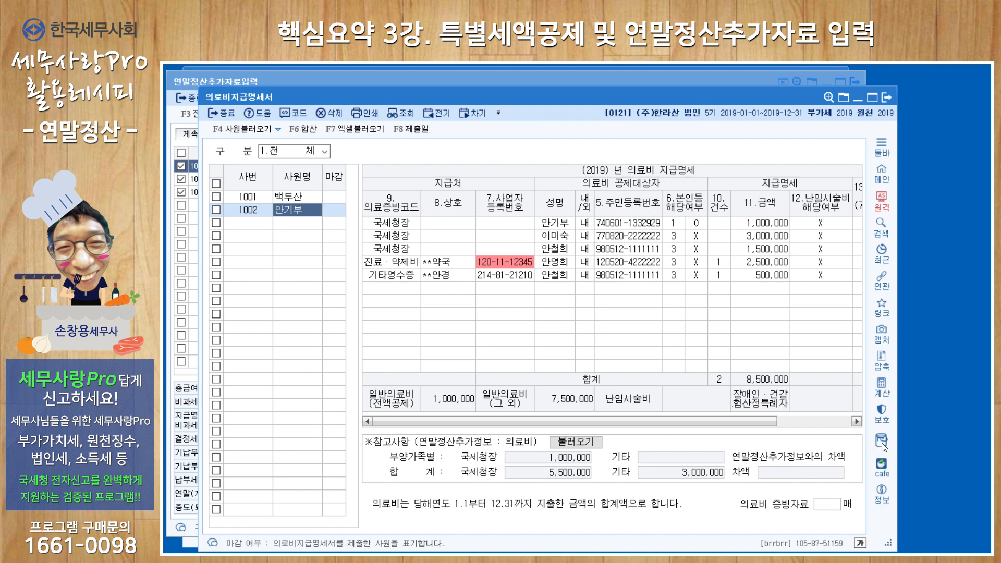
pyautogui.click(885, 100)
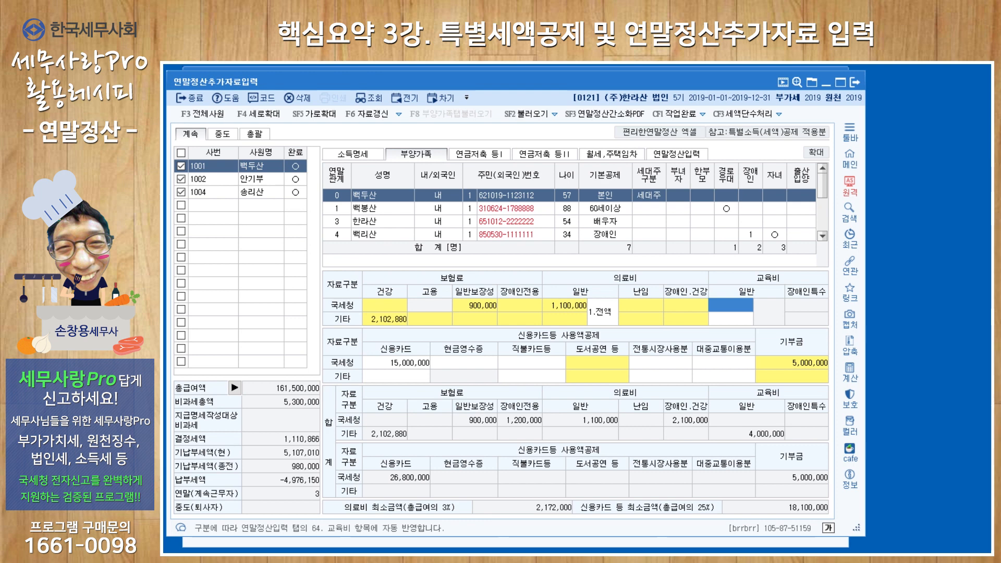
# Open 기부금명세서 and examine the first employee's donation entries and 기부금 조정 명세.
pyautogui.hotkey('alt', 'Tab')
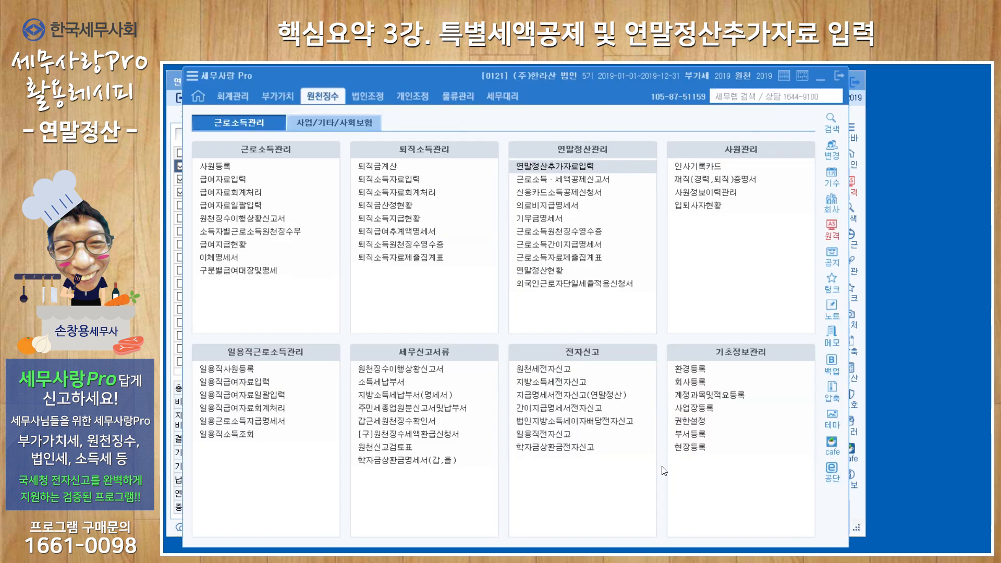
pyautogui.click(553, 220)
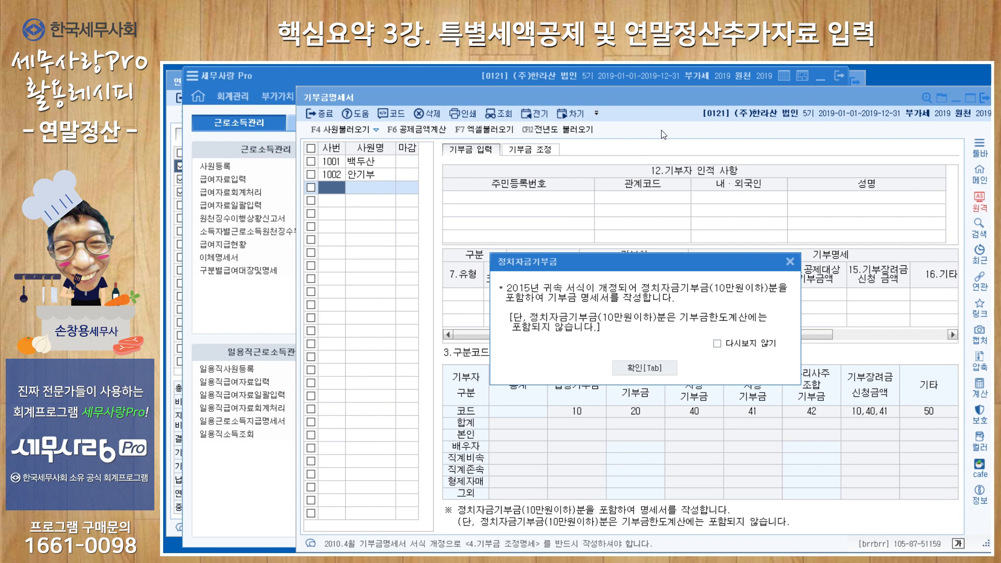
pyautogui.click(660, 373)
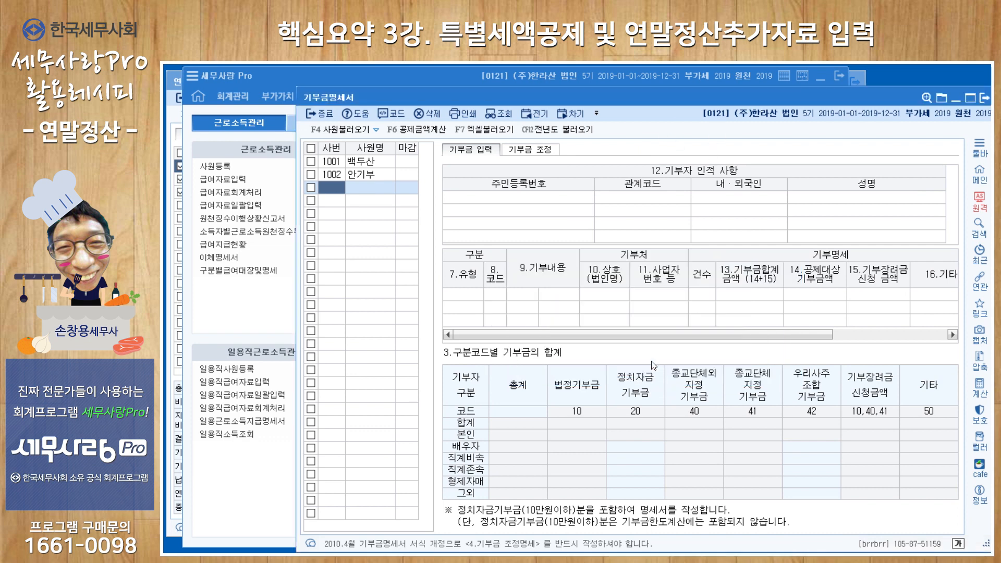
pyautogui.moveTo(661, 95); pyautogui.dragTo(562, 95)
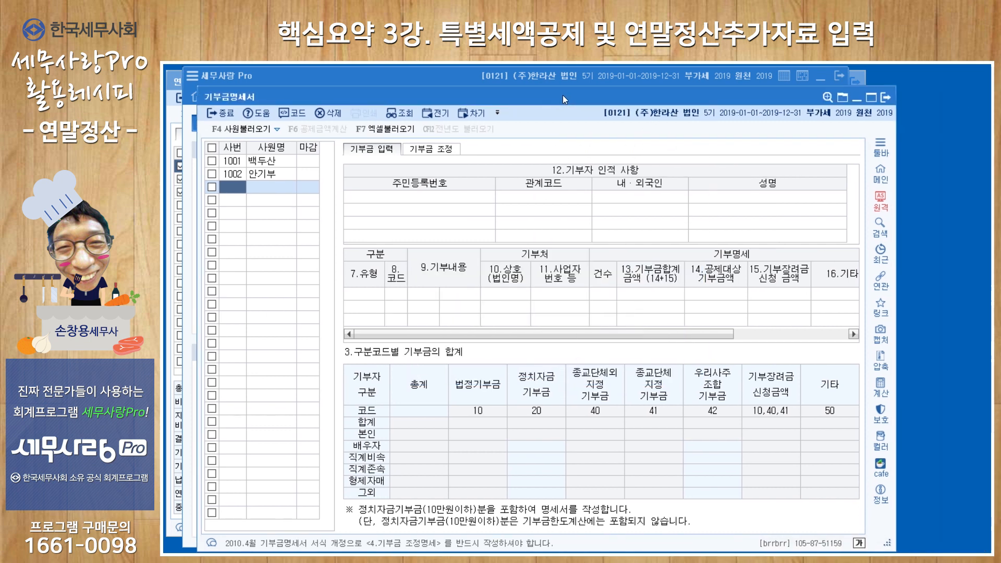
pyautogui.click(264, 163)
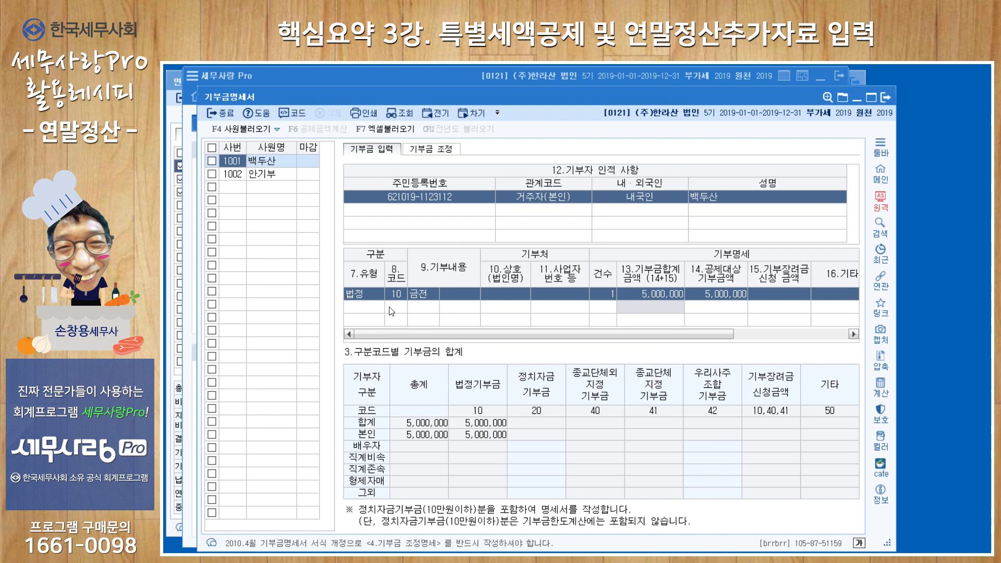
pyautogui.click(440, 151)
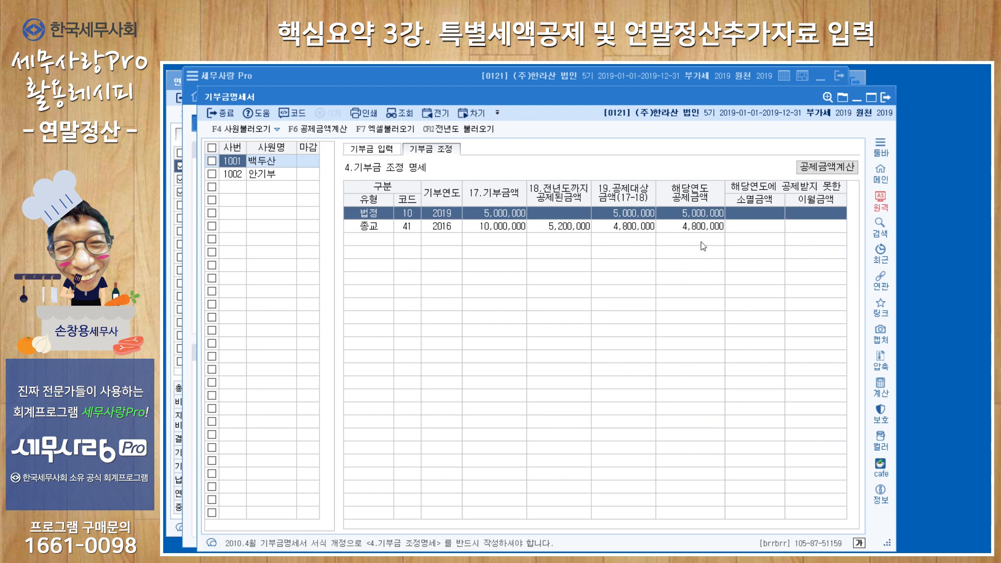
# Open the first employee's 기부금 공제금액 계산 참조 and try to run its calculation functions.
pyautogui.click(829, 171)
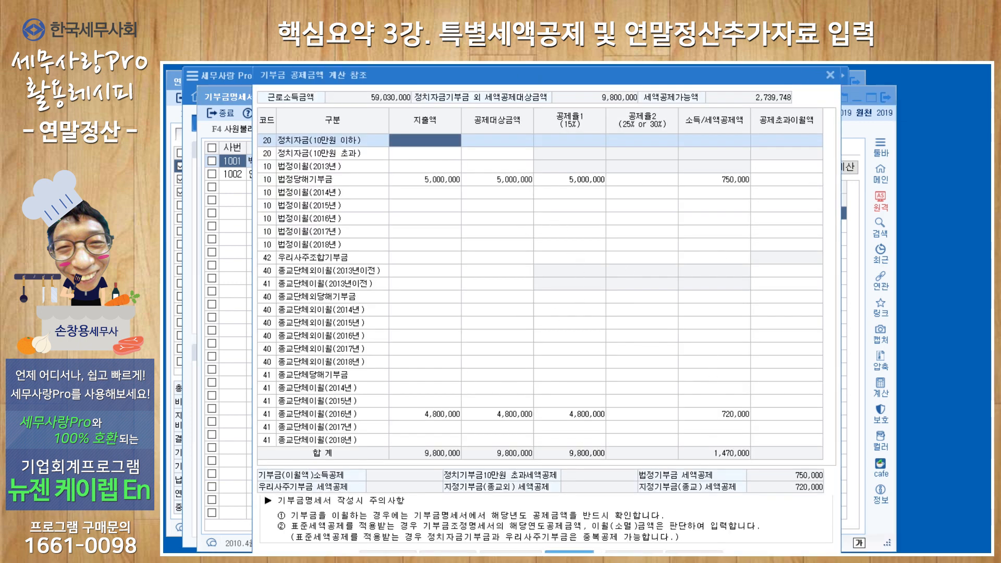
pyautogui.click(448, 552)
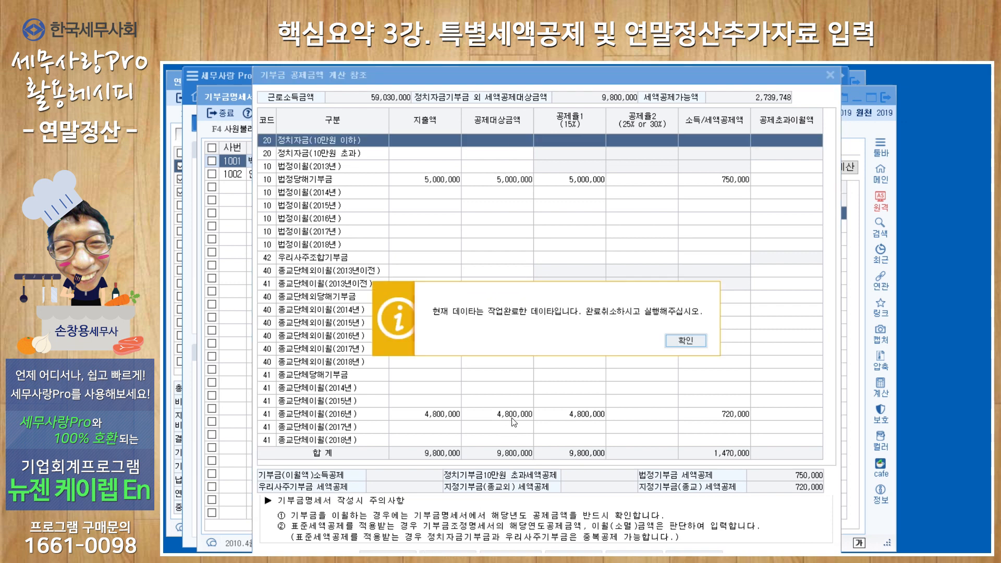
pyautogui.click(677, 340)
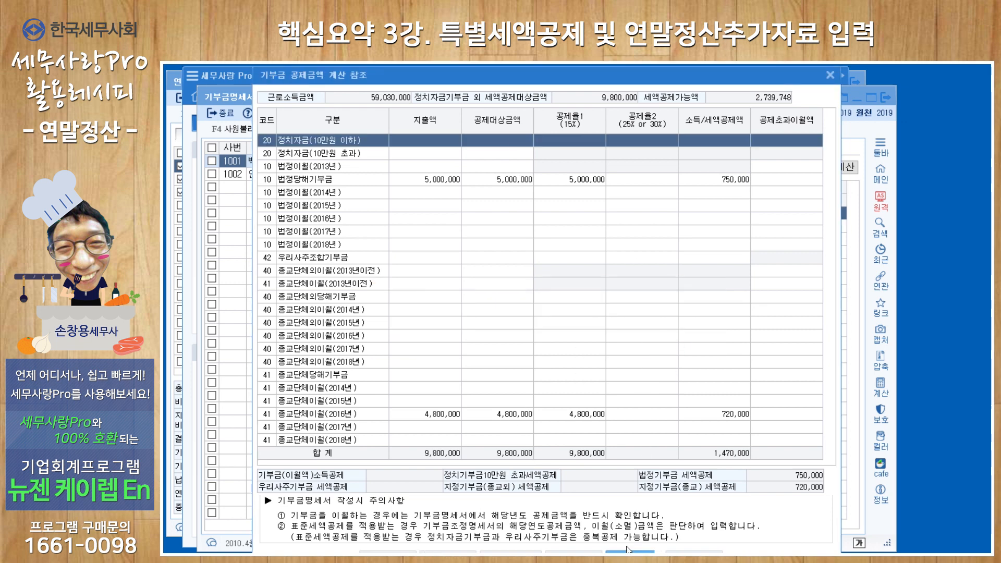
pyautogui.click(511, 552)
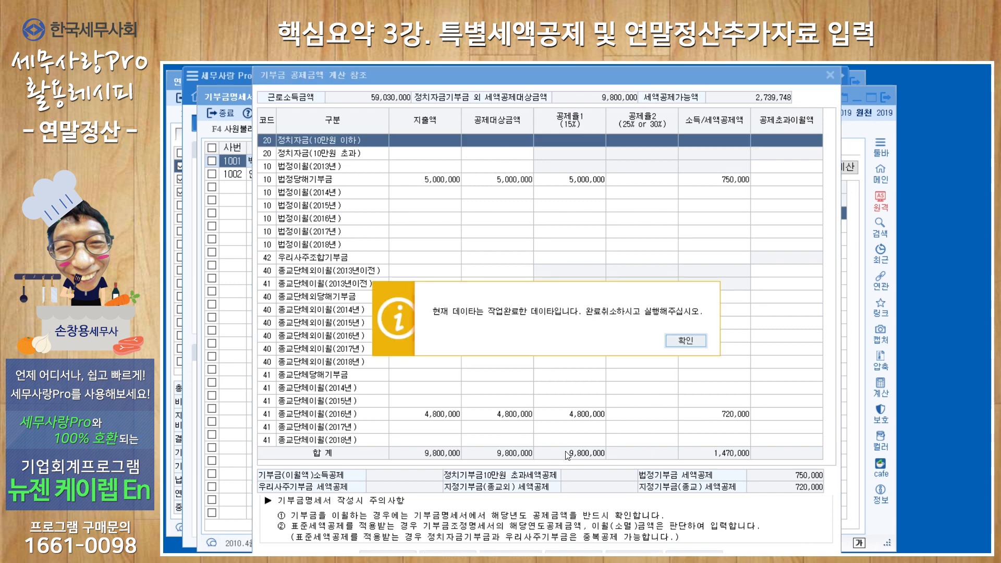
pyautogui.click(687, 340)
pyautogui.click(830, 74)
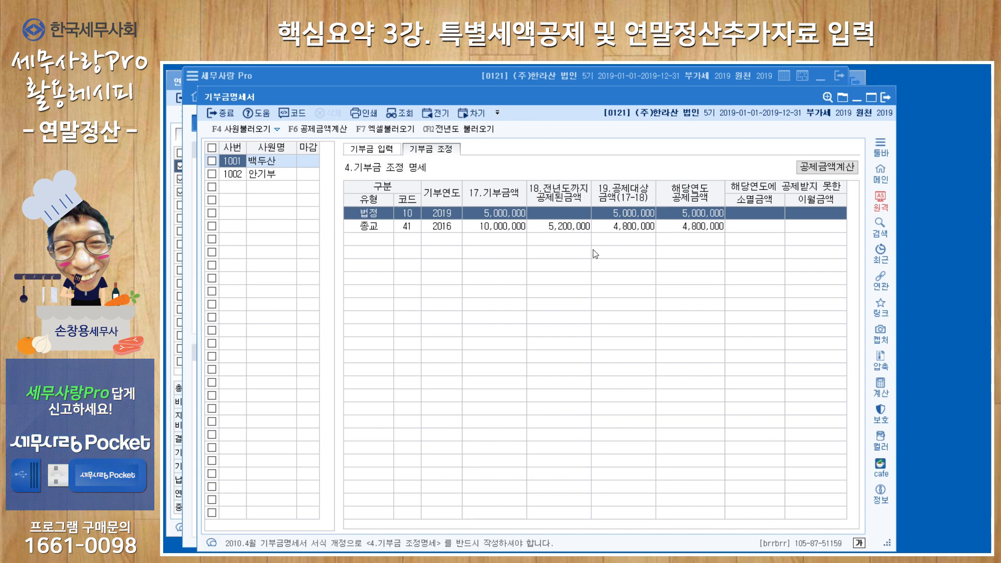
# Bring up the prior-year carryover import, decline it, and examine the 2016 종교 and 2019 법정 donation rows.
pyautogui.click(456, 132)
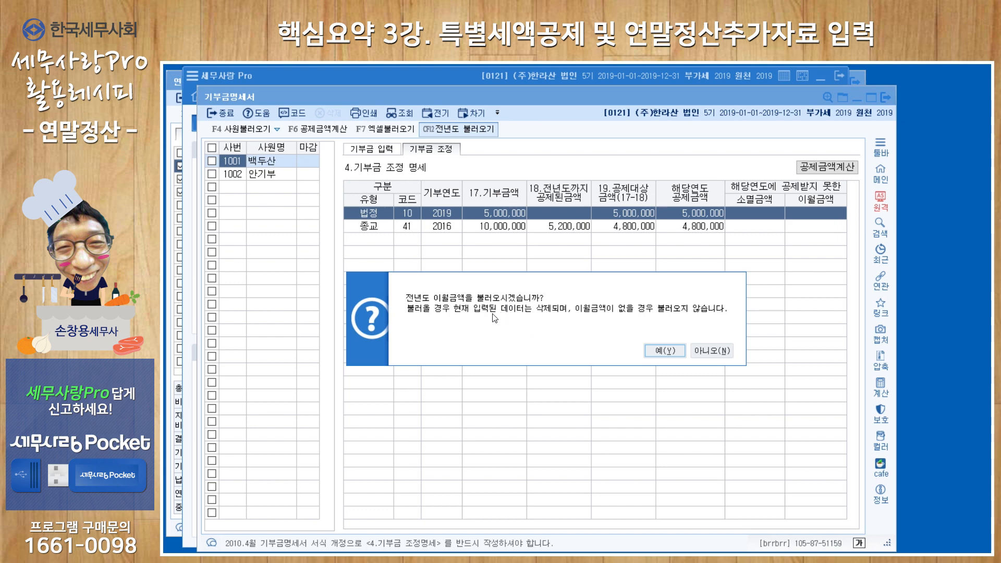
pyautogui.click(717, 354)
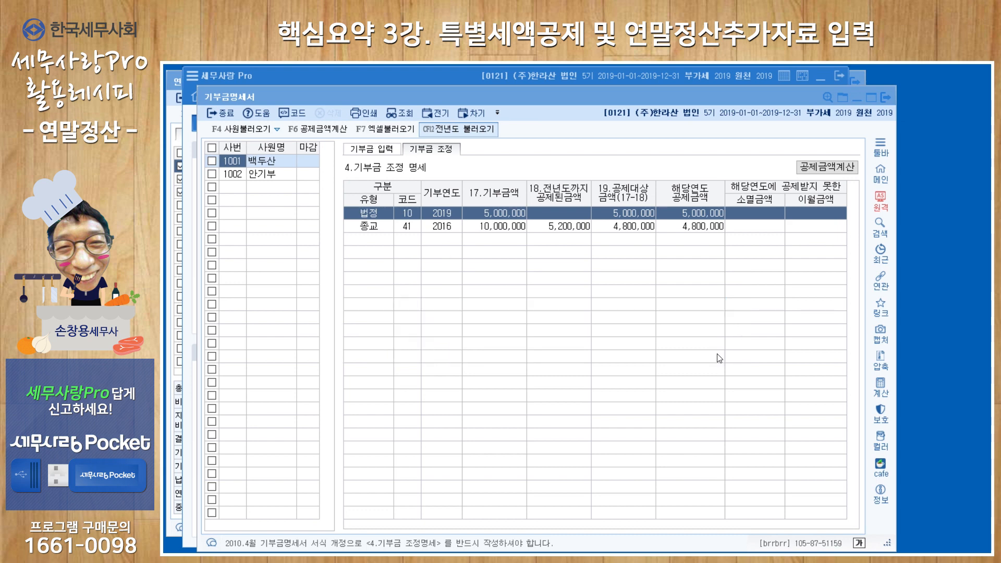
pyautogui.click(374, 229)
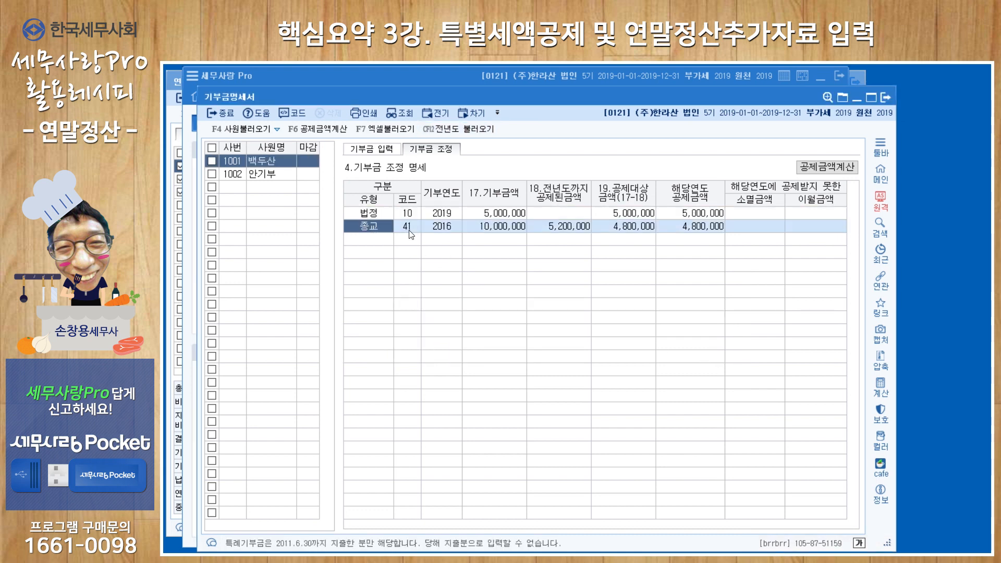
pyautogui.click(444, 229)
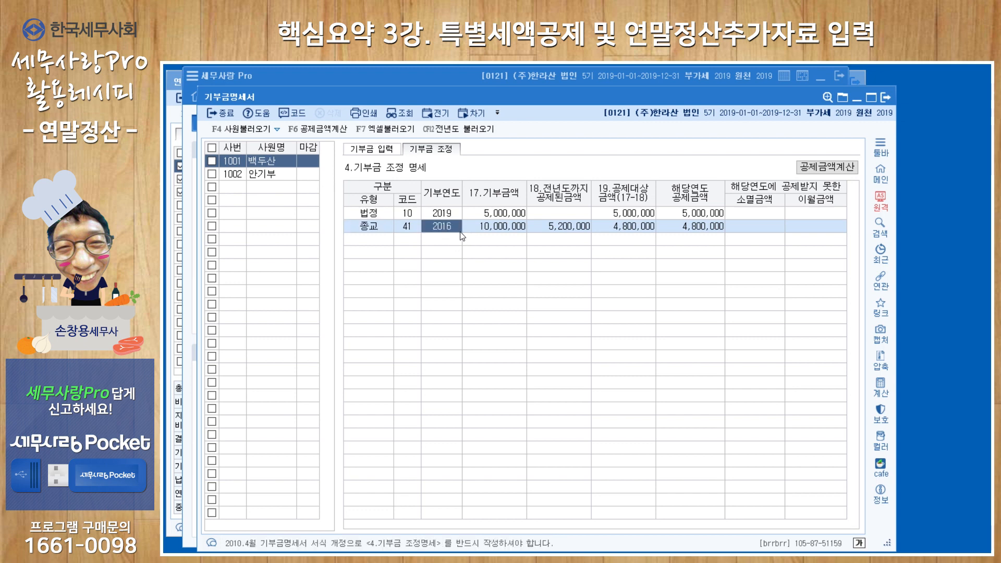
pyautogui.click(444, 217)
pyautogui.click(447, 227)
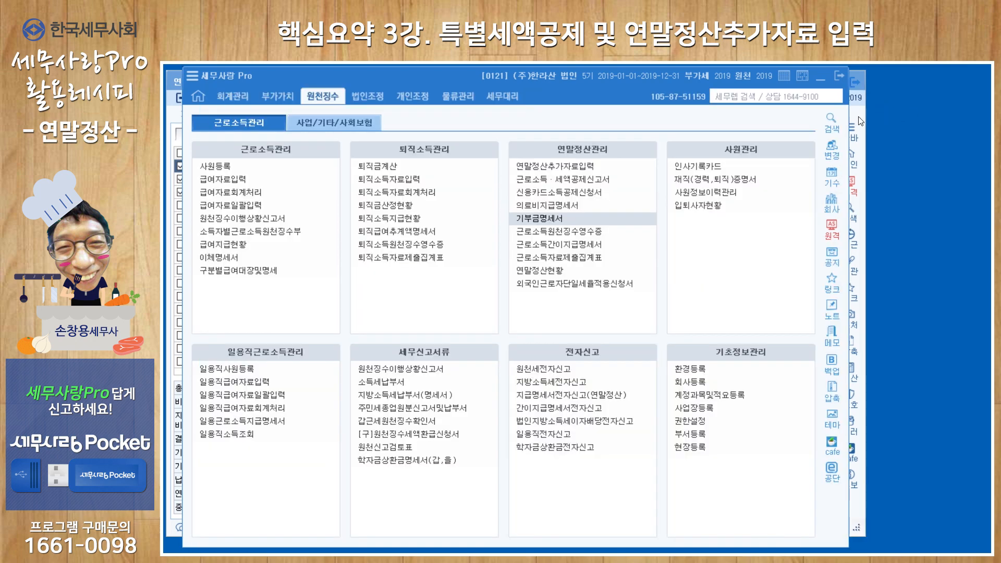
# Compare the first employee's 특별소득(세액)공제 with 표준세액공제 from 연말정산입력.
pyautogui.click(865, 123)
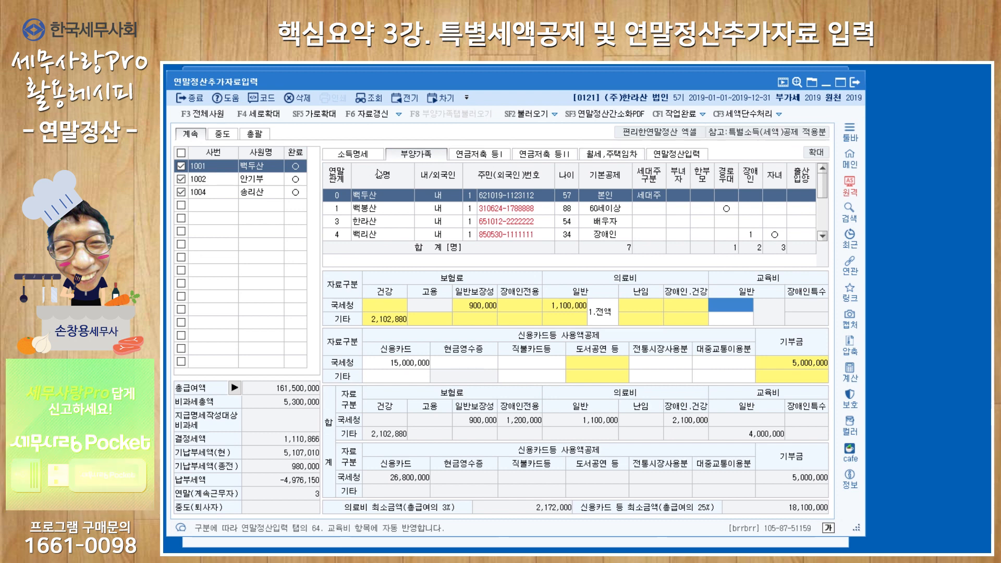
pyautogui.click(690, 156)
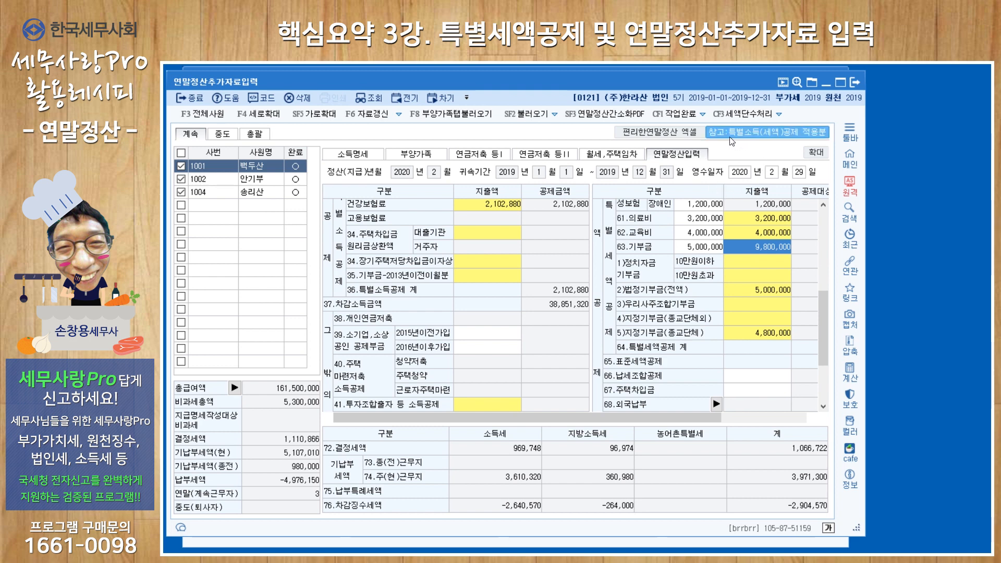
pyautogui.click(768, 132)
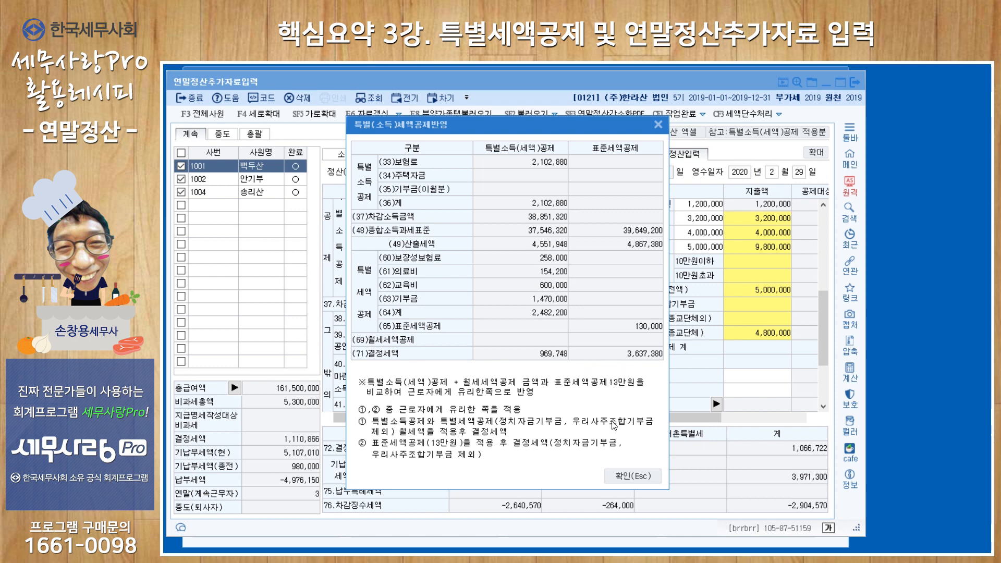
pyautogui.click(619, 478)
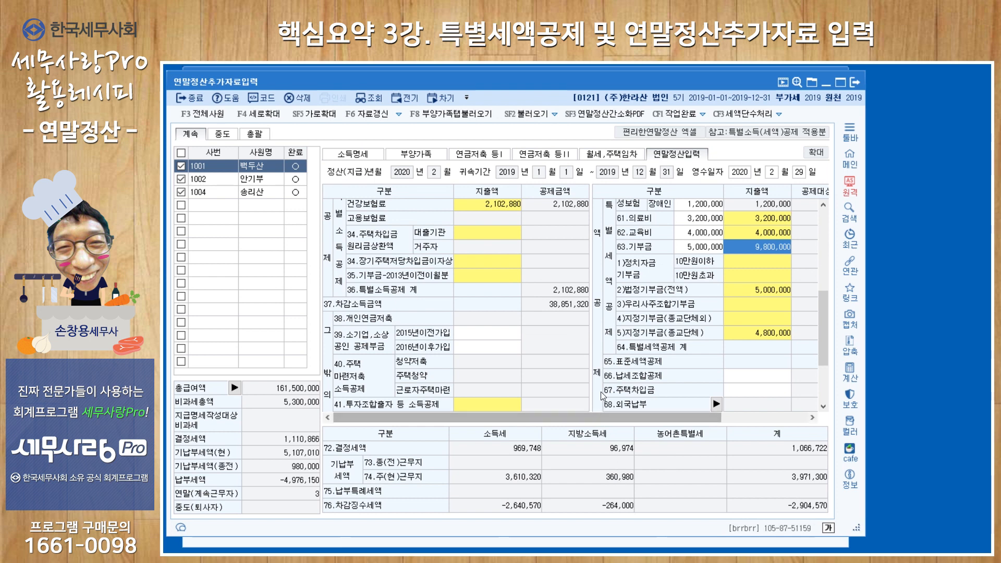